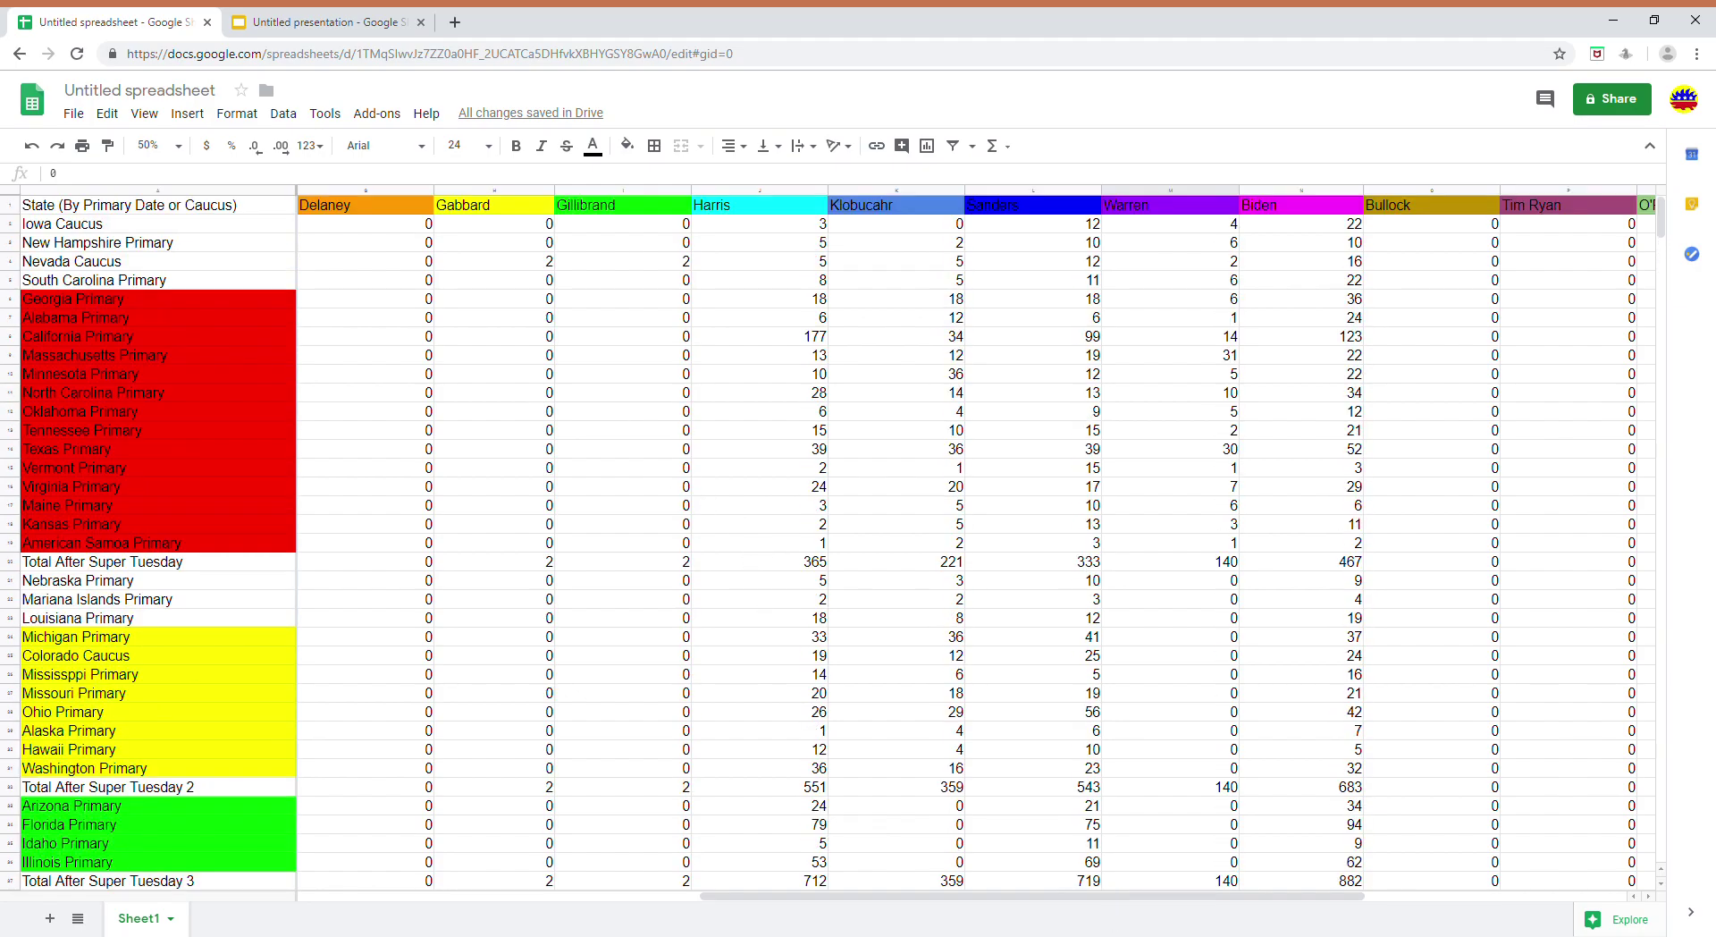
# Step: Review the state delegate counts across all candidate columns, from Booker through O'Rourke, and return to the Total Delegates column
pyautogui.moveTo(1062, 902); pyautogui.dragTo(960, 901)
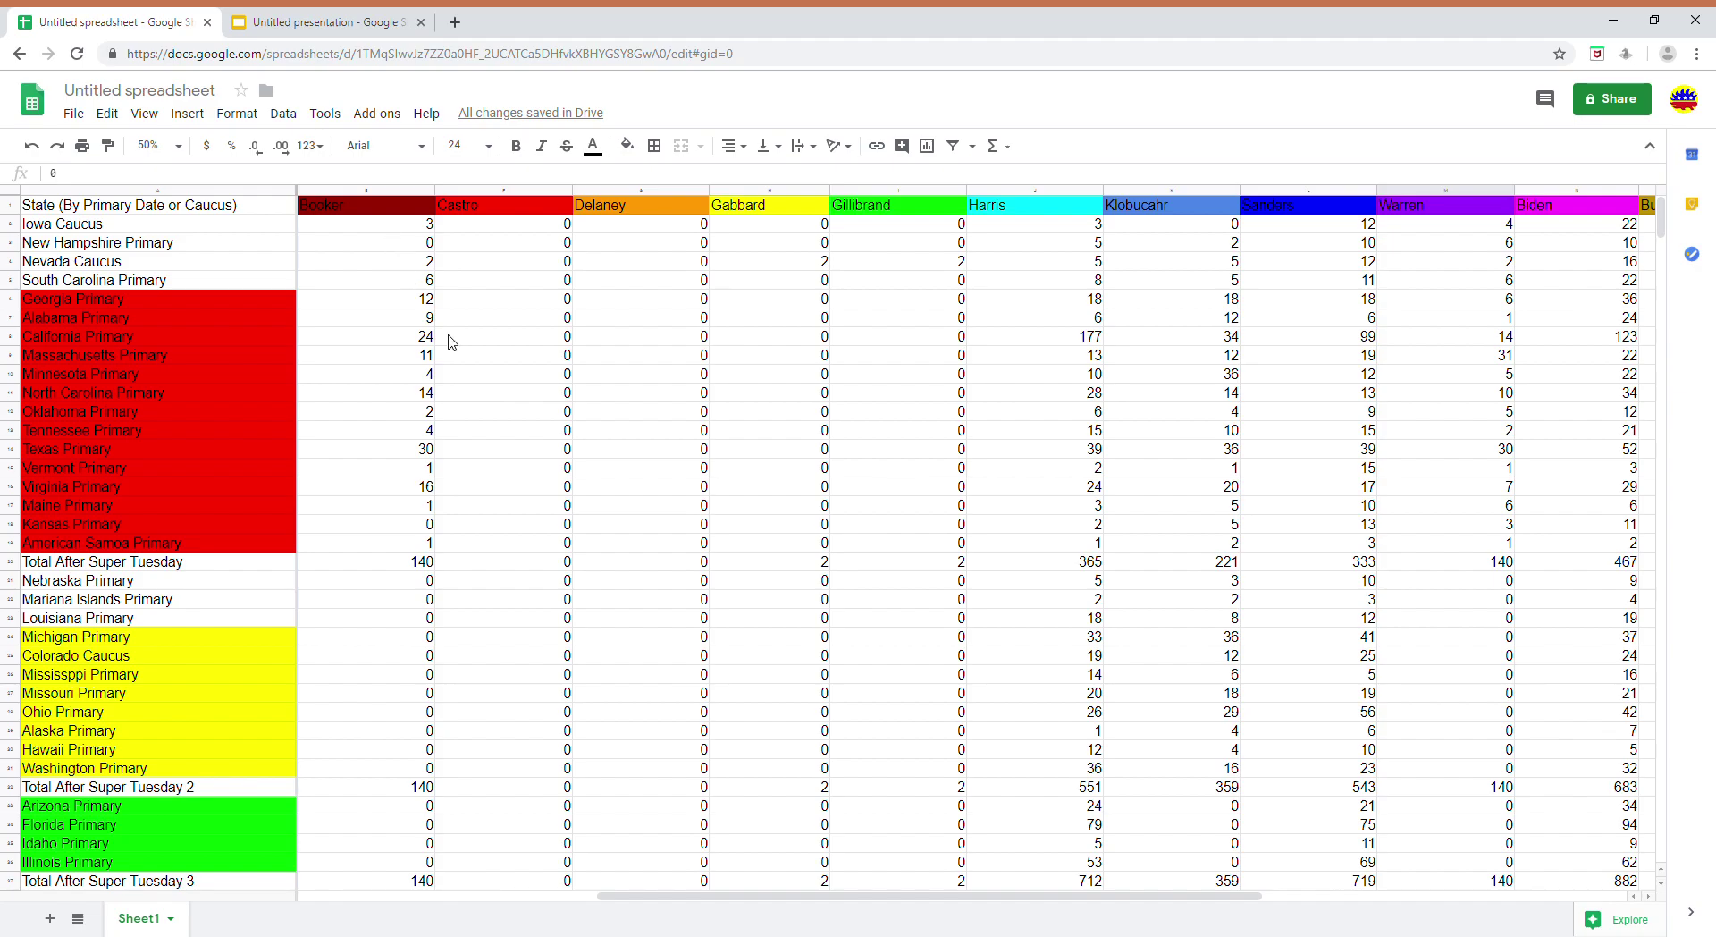
pyautogui.moveTo(883, 898); pyautogui.dragTo(914, 901)
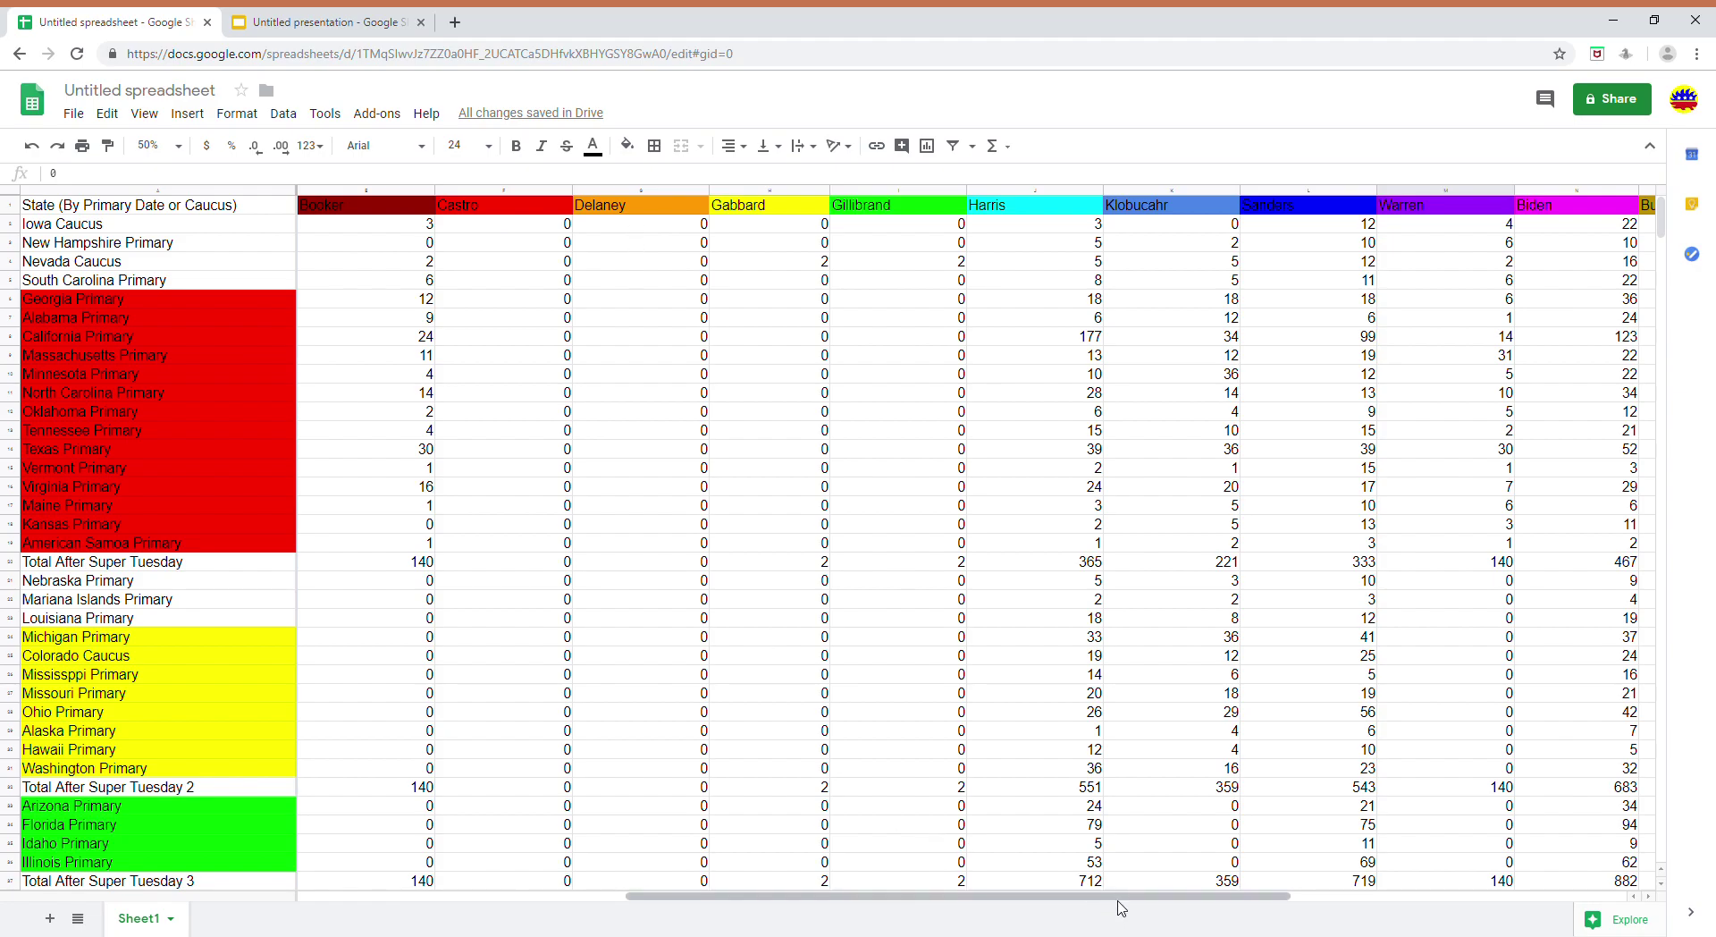
pyautogui.moveTo(1118, 901); pyautogui.dragTo(1341, 898)
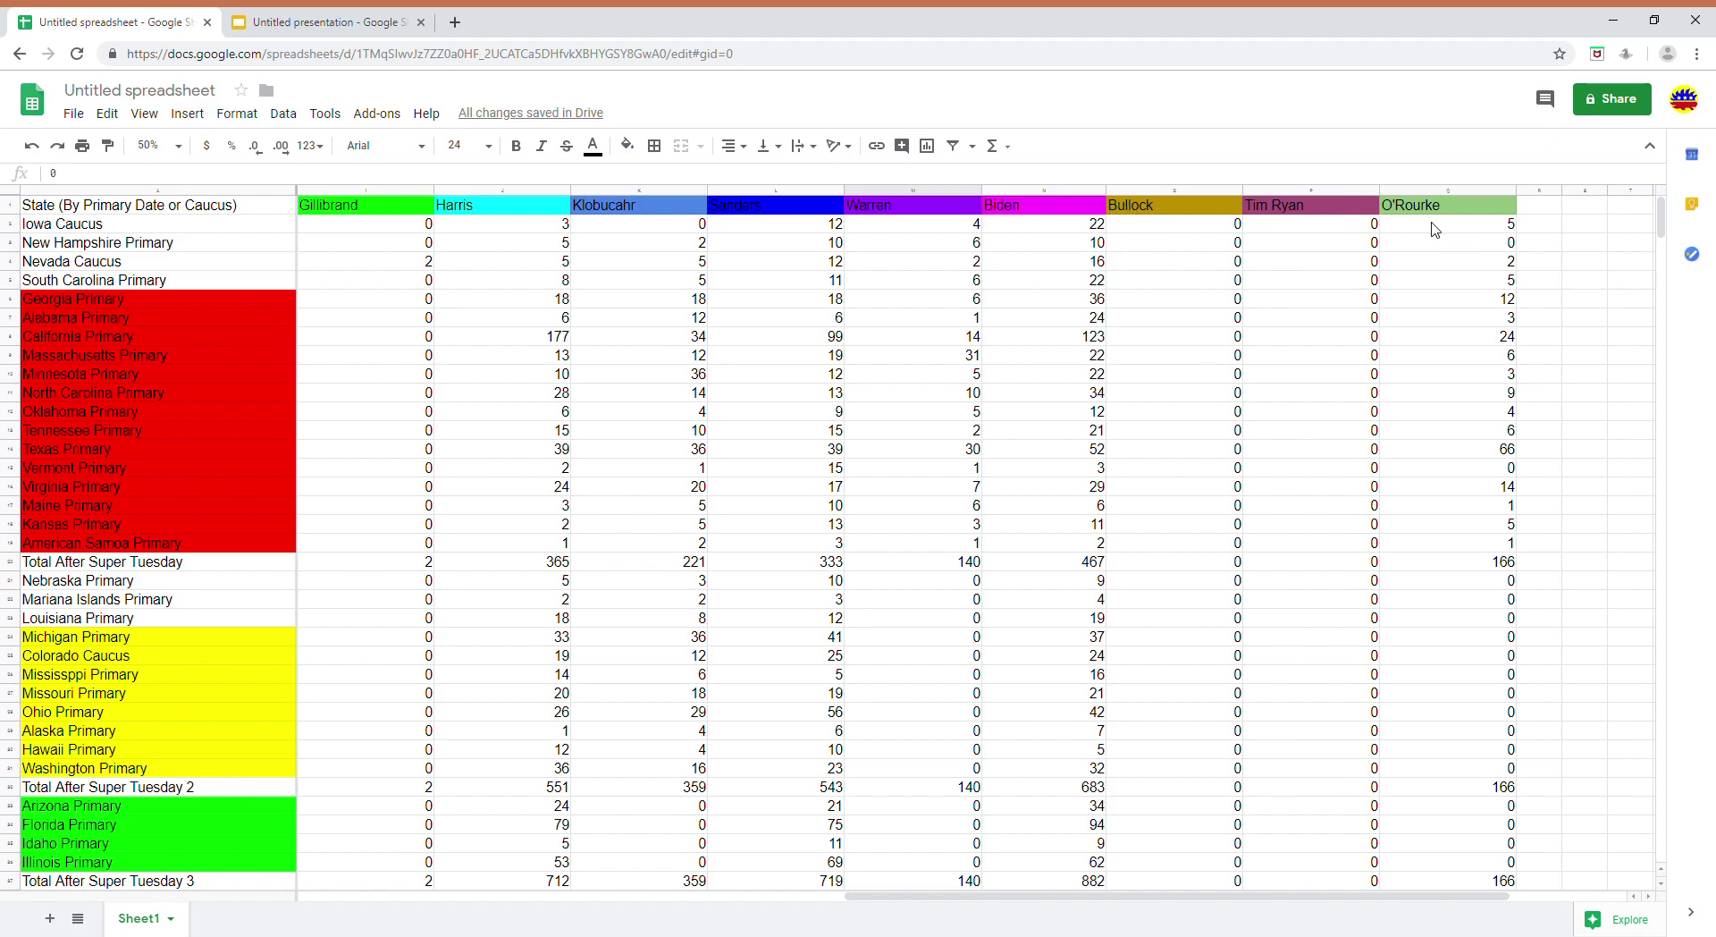
pyautogui.moveTo(1234, 889); pyautogui.dragTo(850, 832)
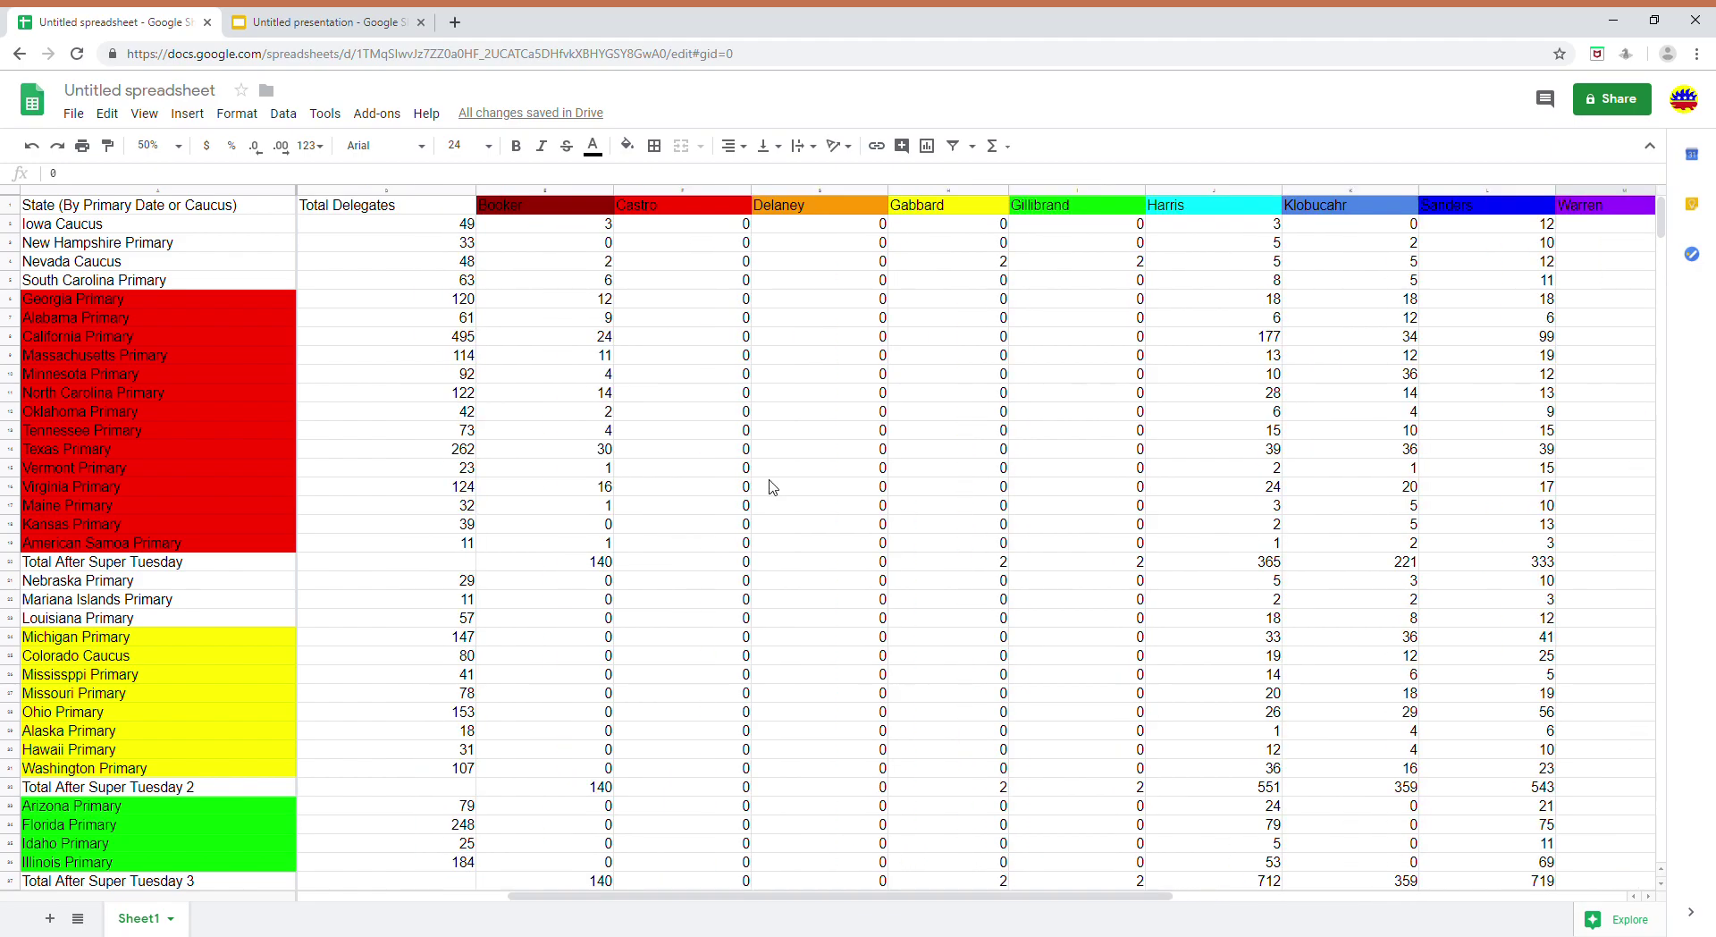
# Step: Set the sheet zoom to 100% and review the early-state delegate counts across the candidate columns
pyautogui.click(159, 145)
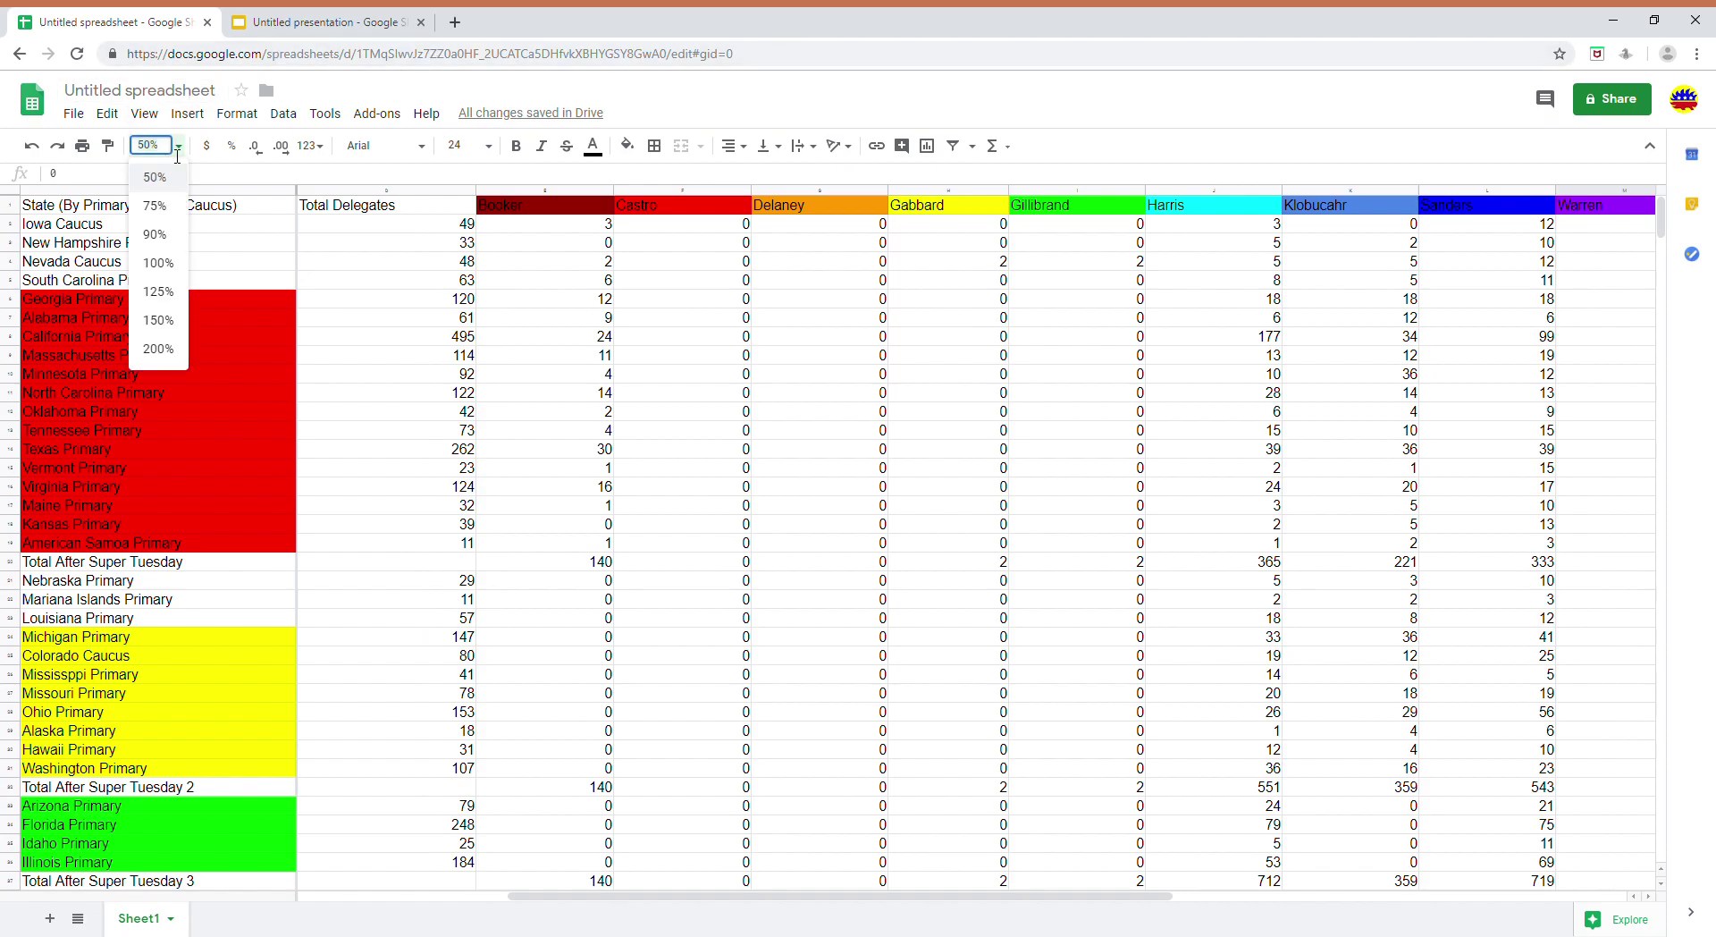
pyautogui.click(161, 265)
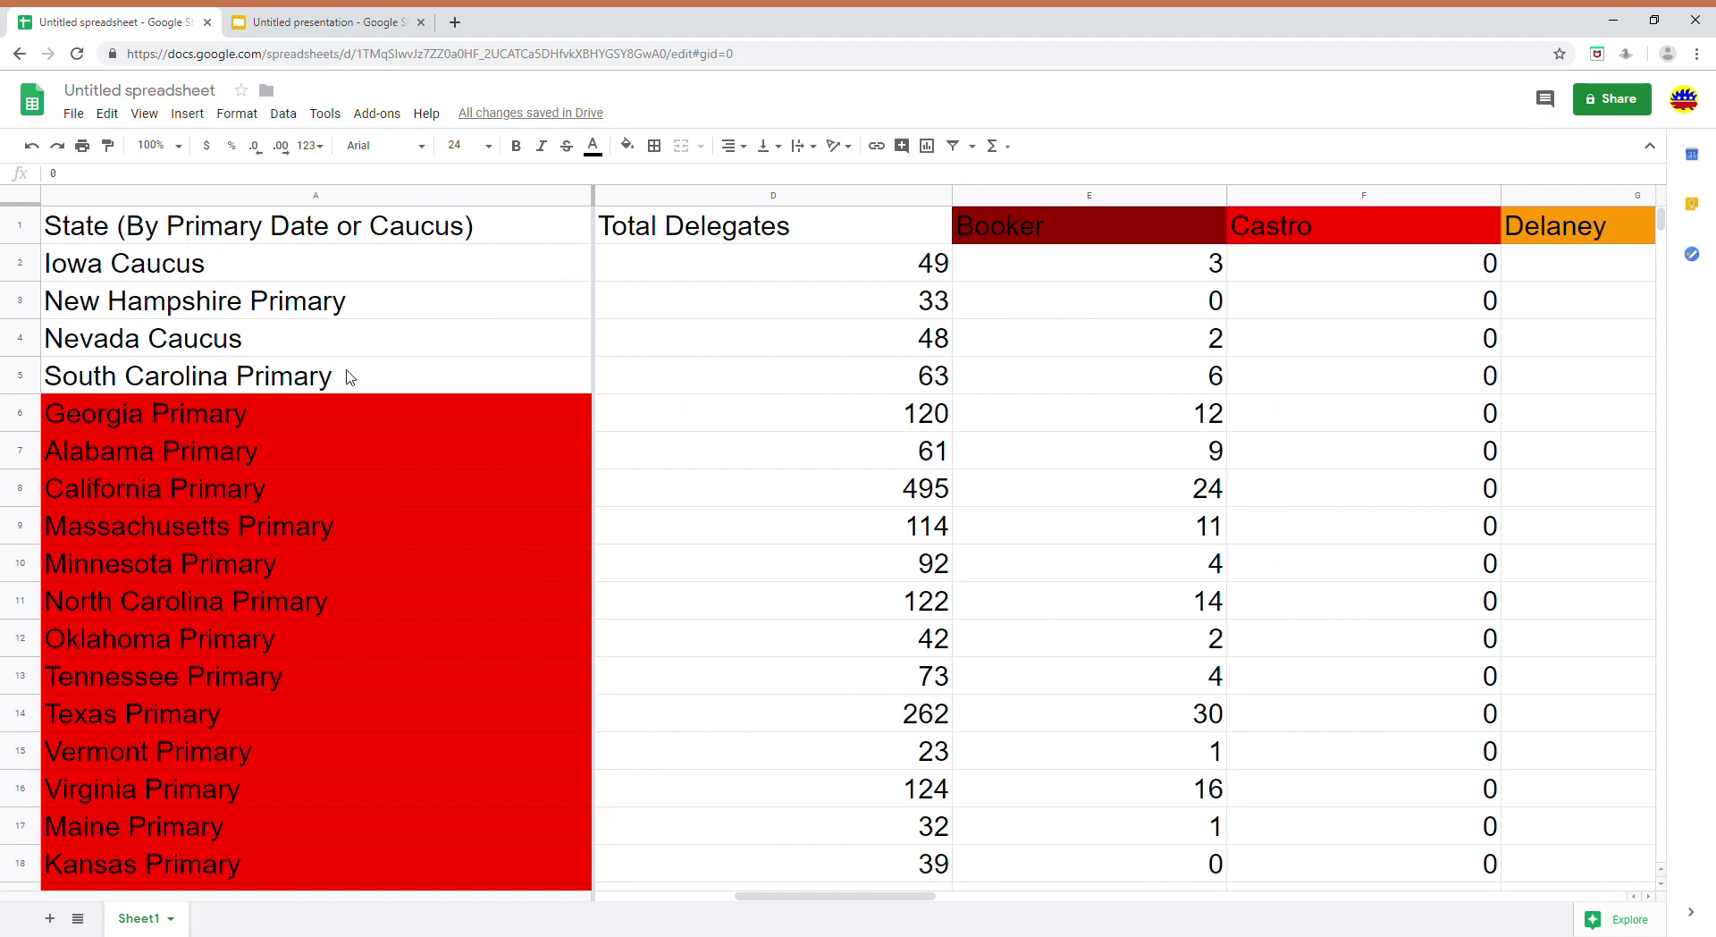
pyautogui.moveTo(791, 896); pyautogui.dragTo(860, 898)
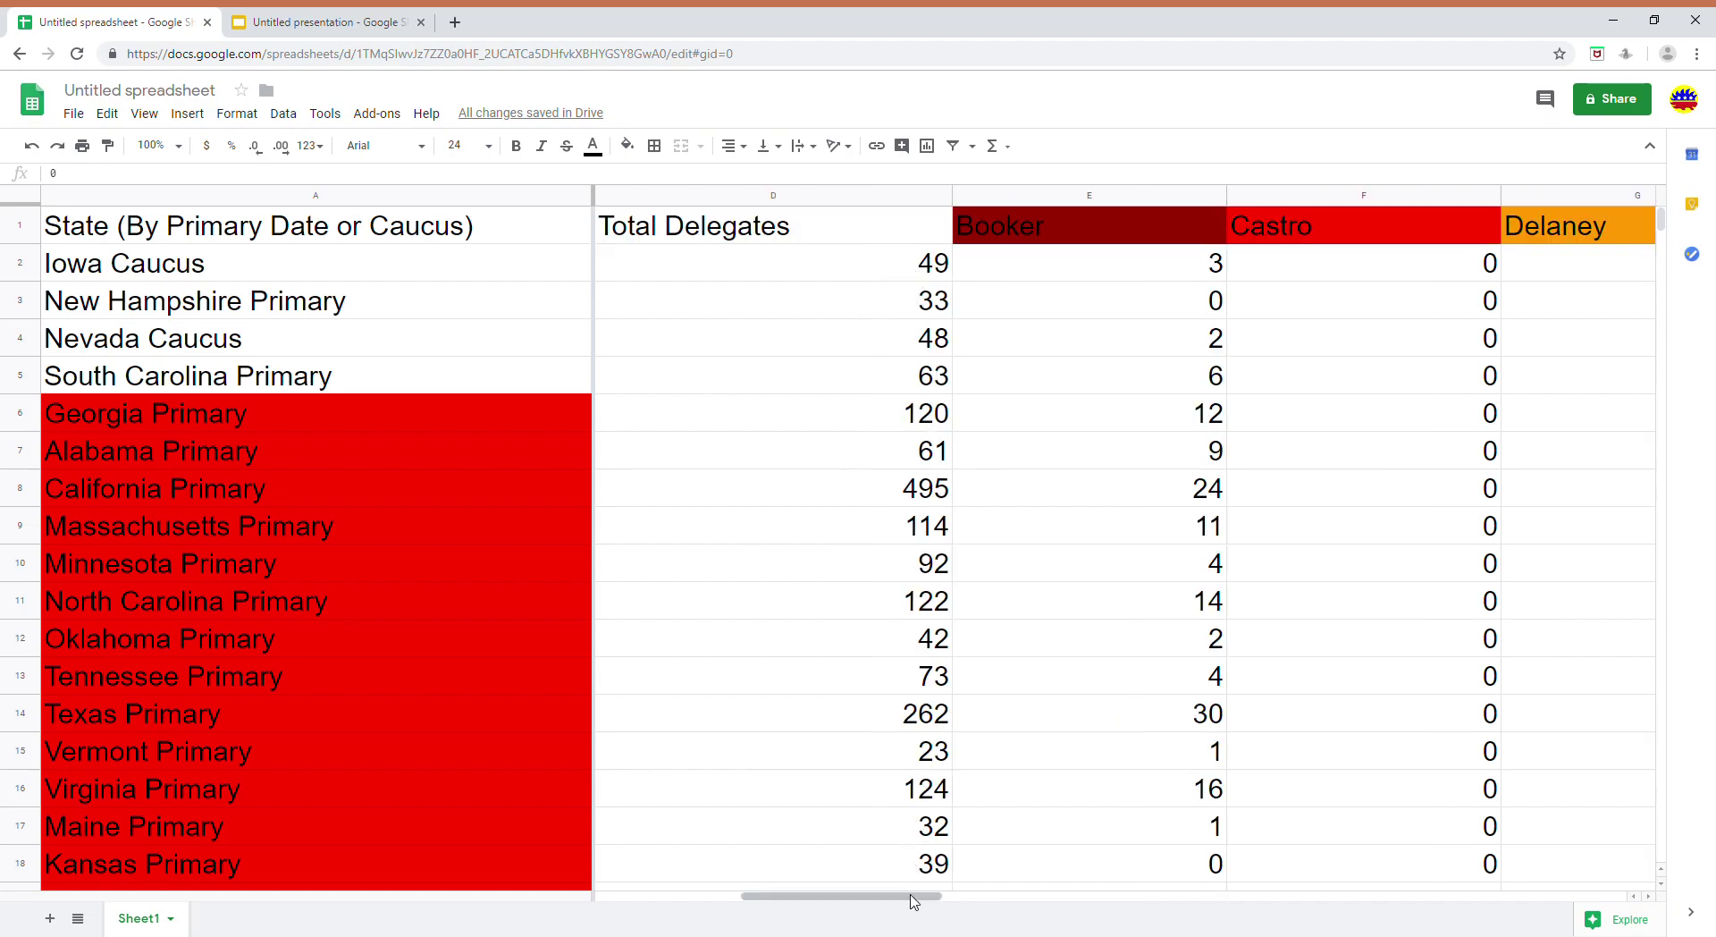
pyautogui.moveTo(921, 901); pyautogui.dragTo(1442, 852)
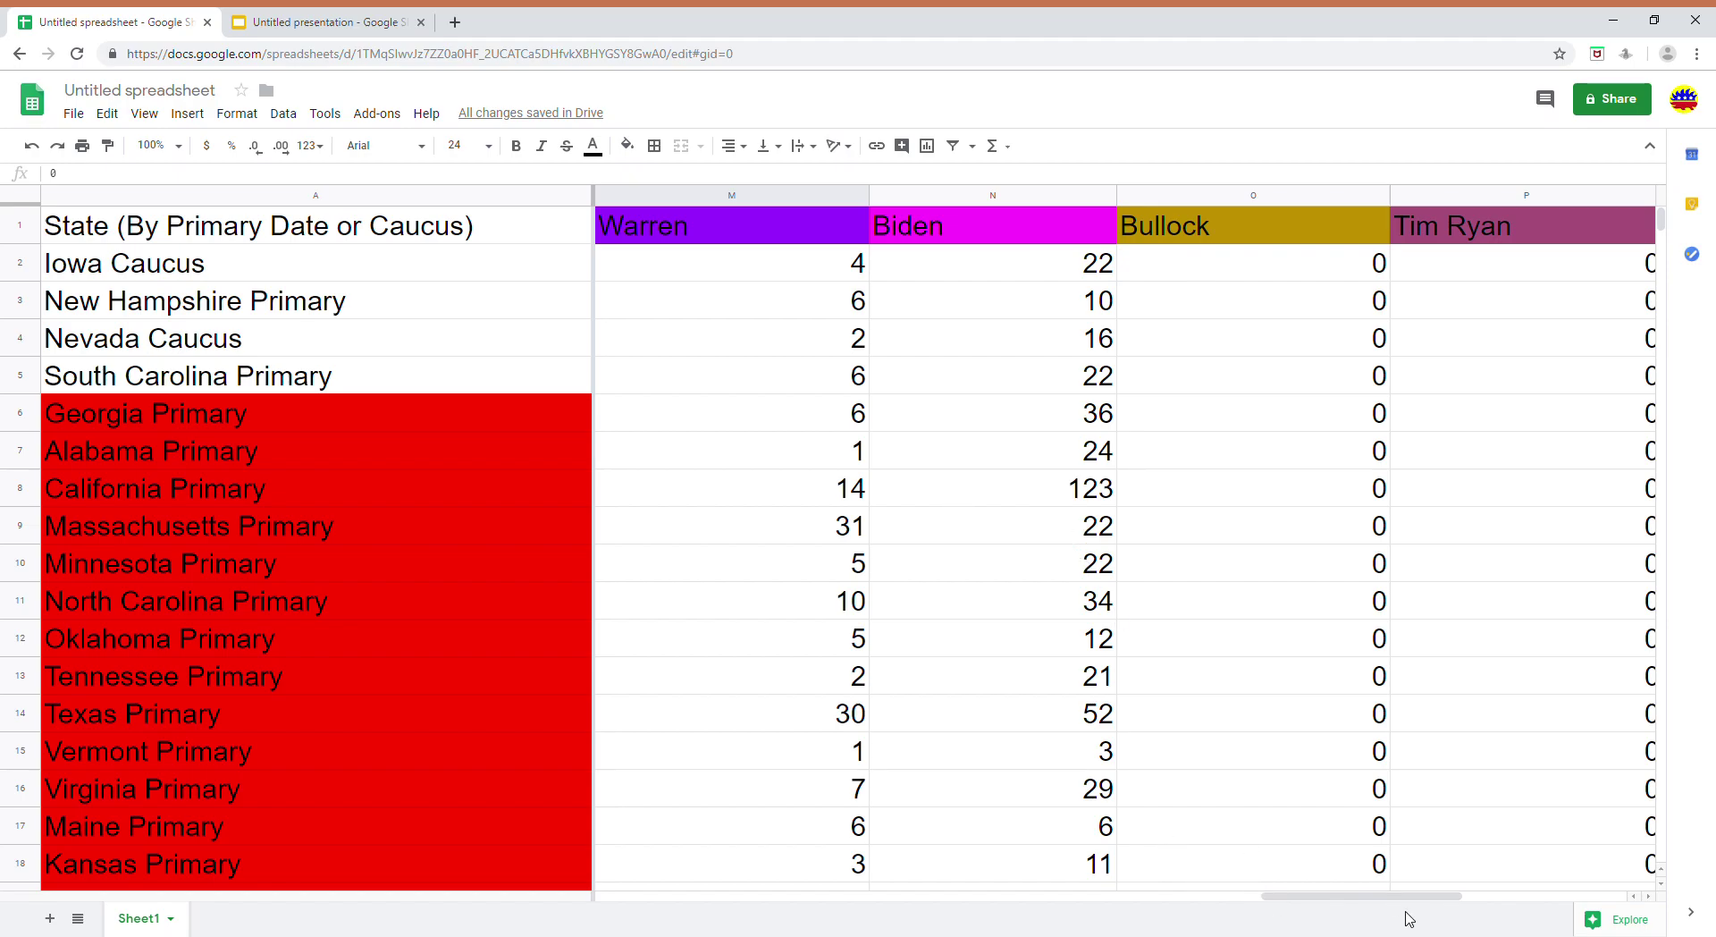
pyautogui.moveTo(1394, 898); pyautogui.dragTo(1230, 891)
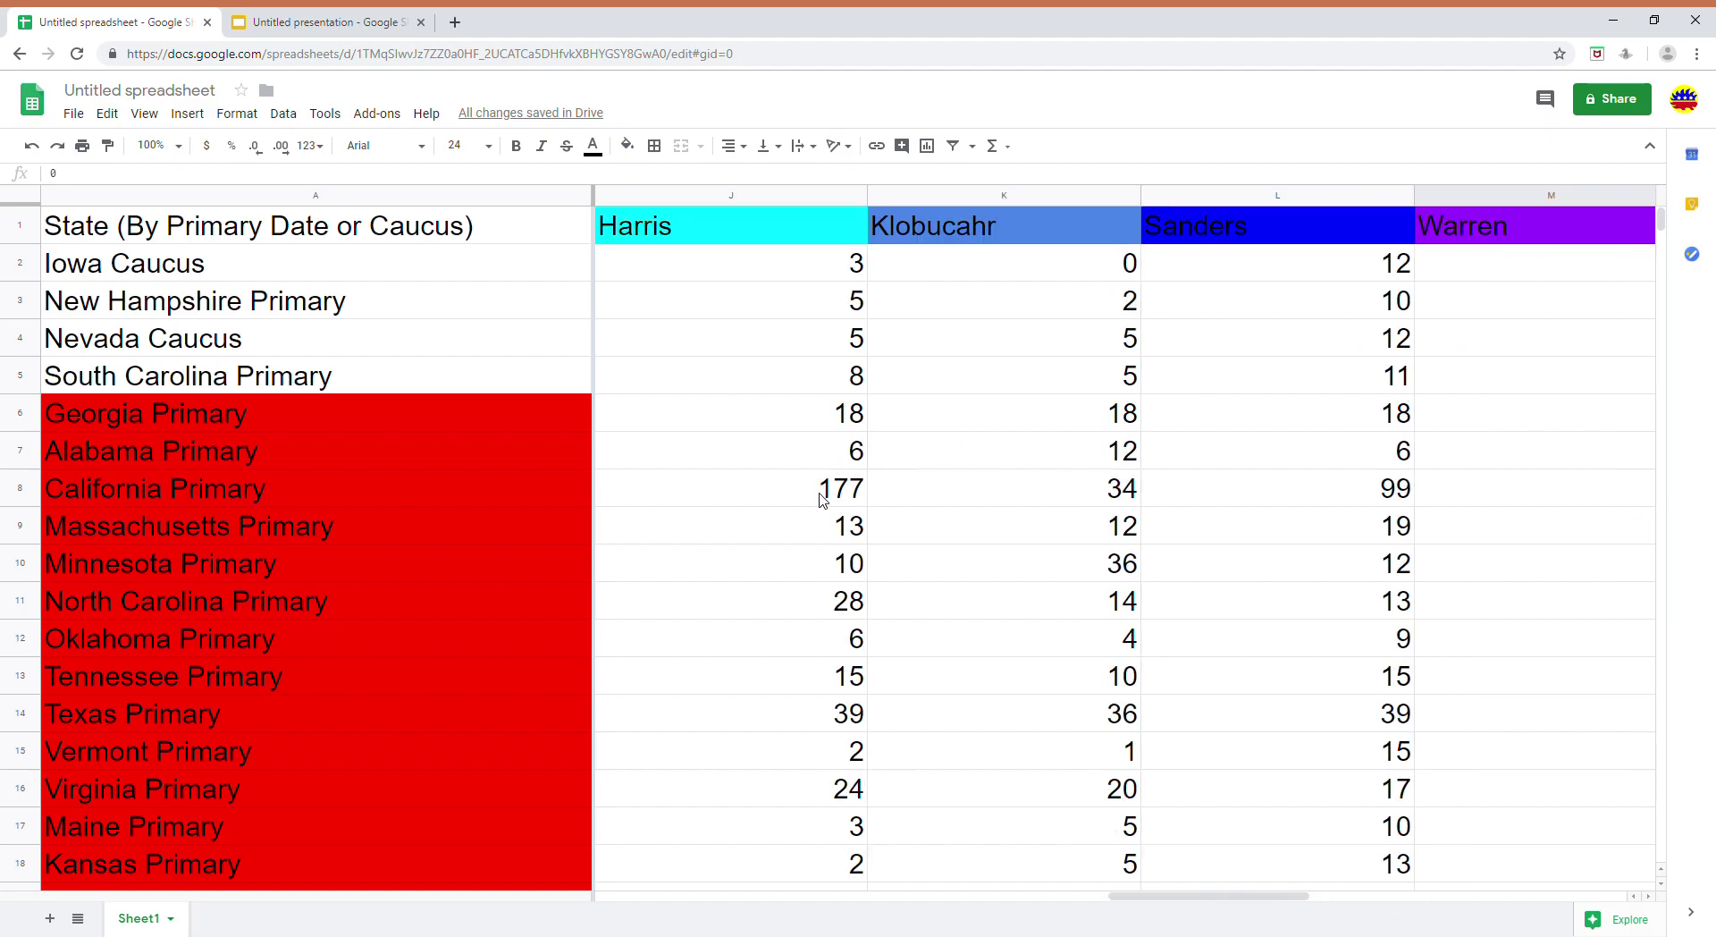
# Step: Examine the Total After Super Tuesday figures for Harris, Klobuchar and Sanders
pyautogui.scroll(-5, 1126, 588)
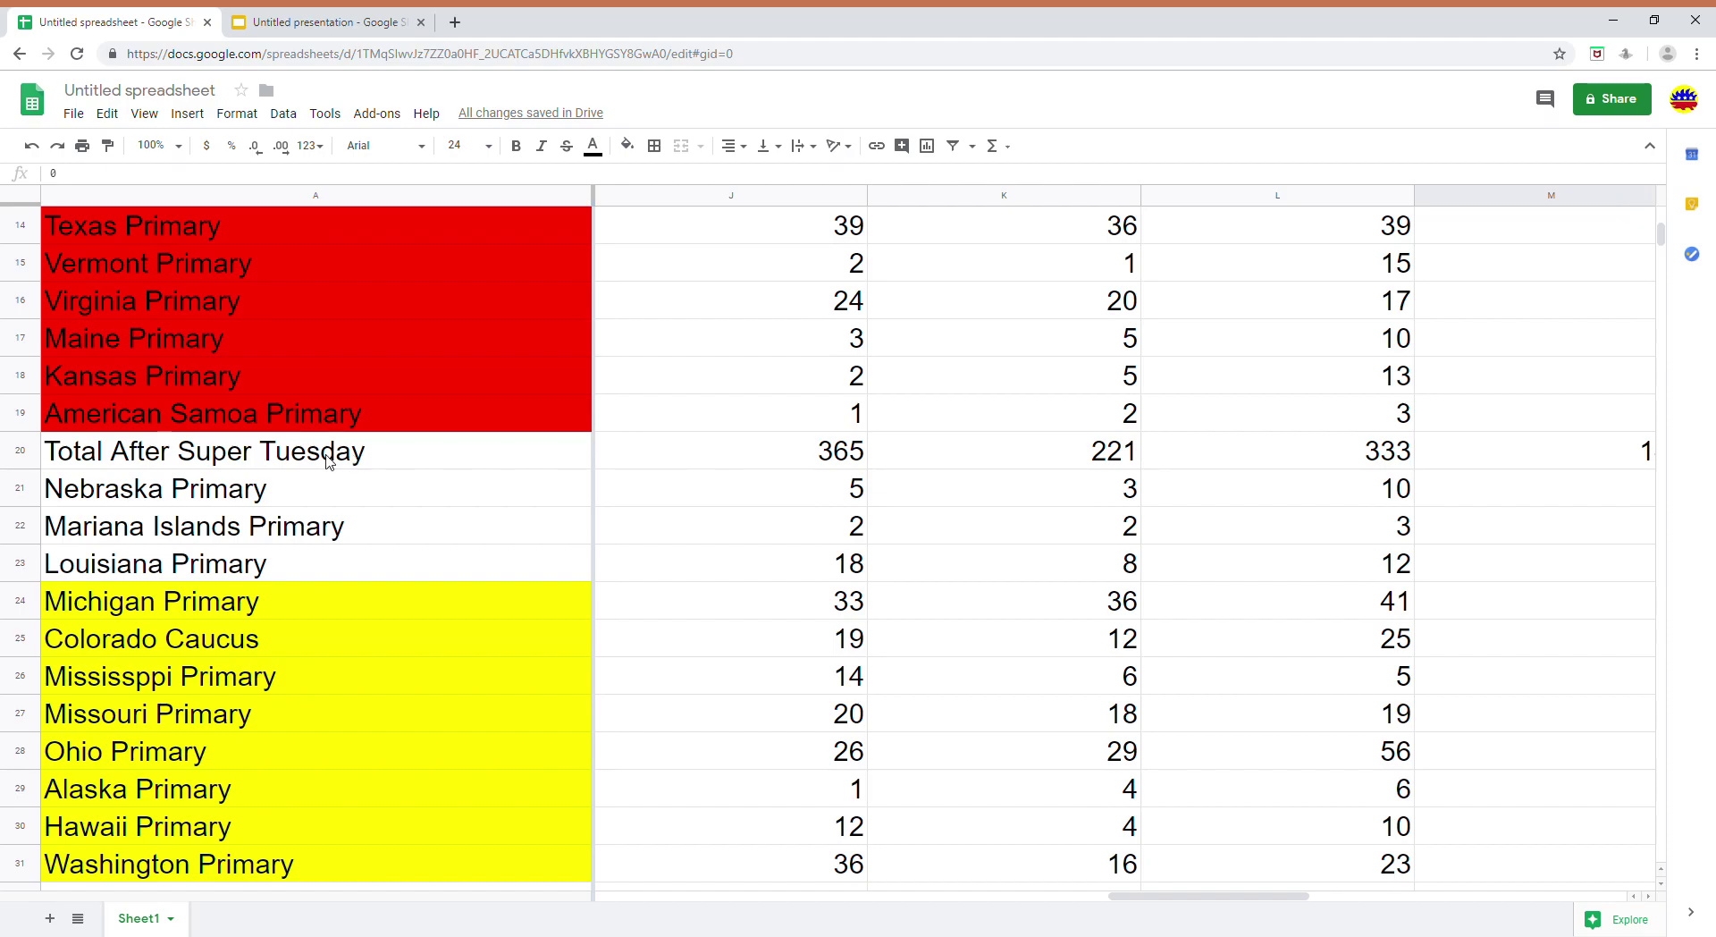
pyautogui.click(768, 463)
pyautogui.click(1084, 465)
pyautogui.click(1243, 463)
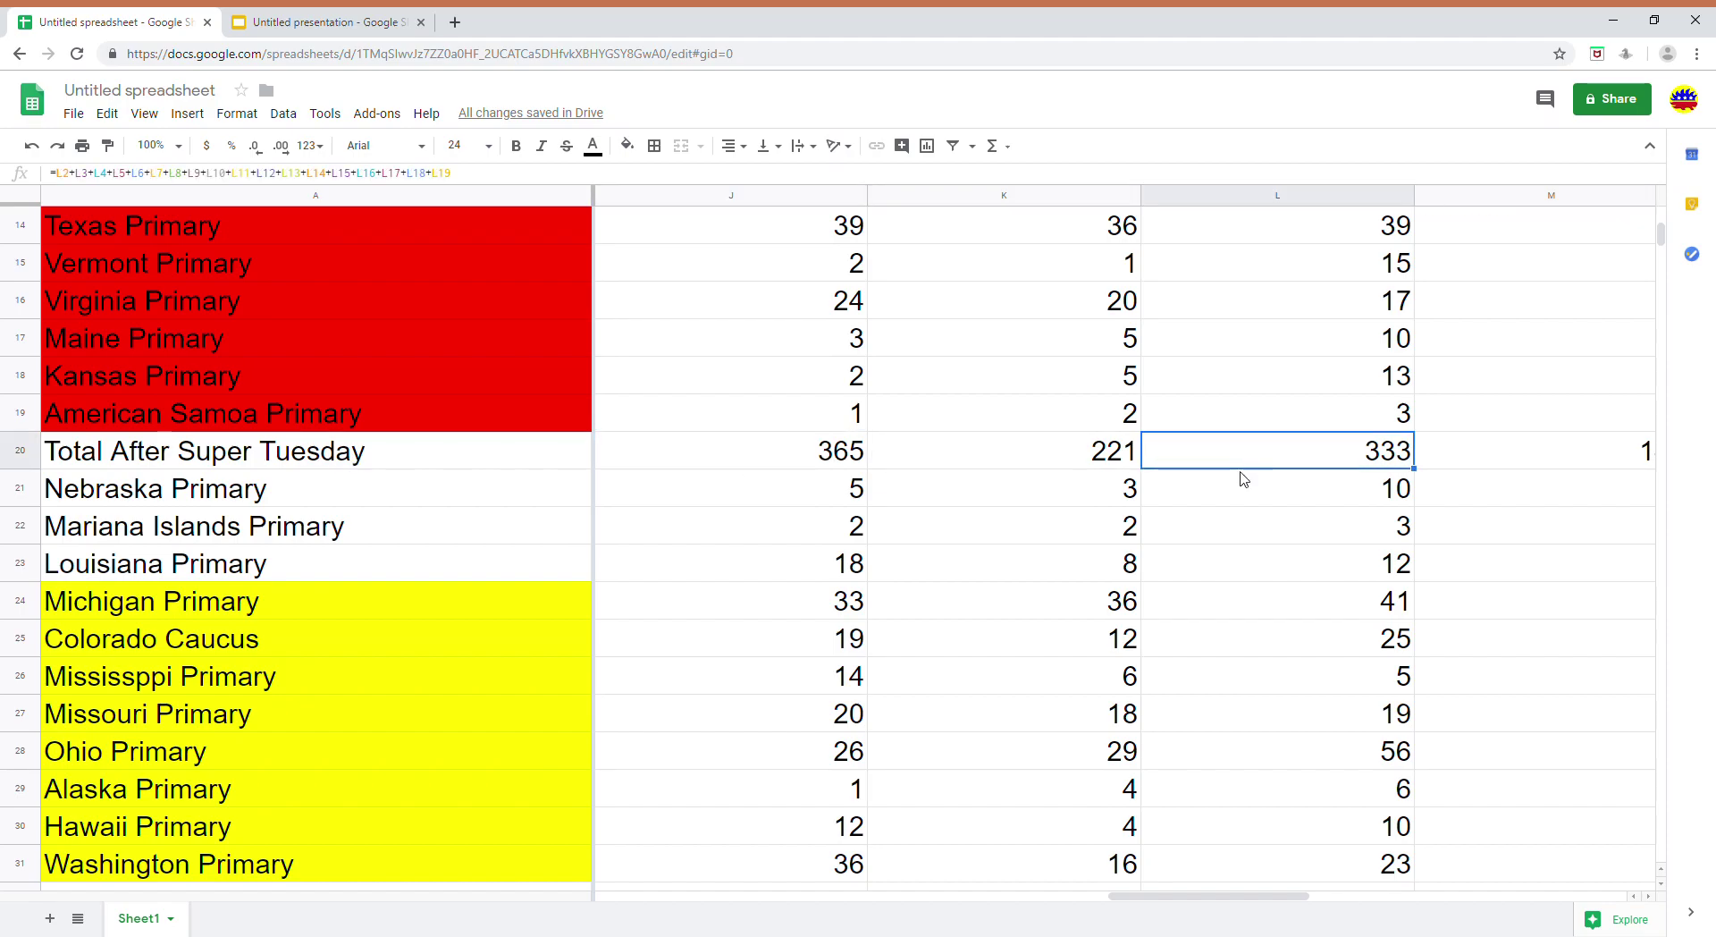
# Step: Review the remaining primaries and running Super Tuesday totals for Harris, Klobuchar and Sanders, down to the Needed to Win row
pyautogui.scroll(-2, 1243, 483)
pyautogui.scroll(-5, 948, 499)
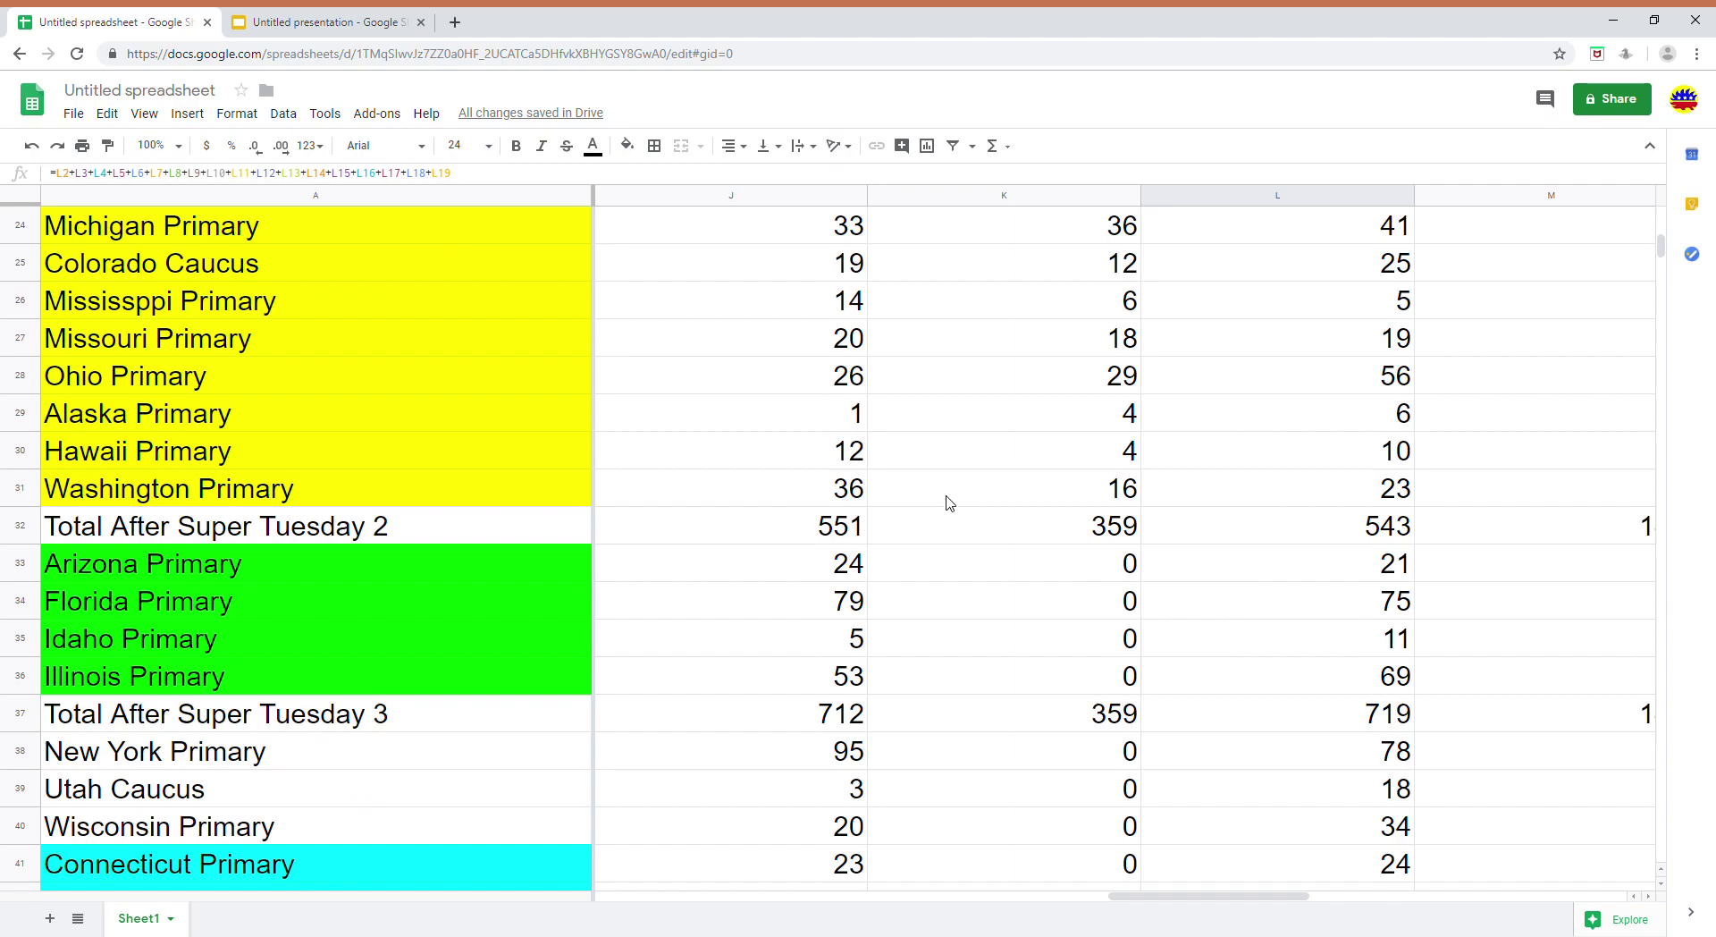
pyautogui.scroll(-7, 949, 502)
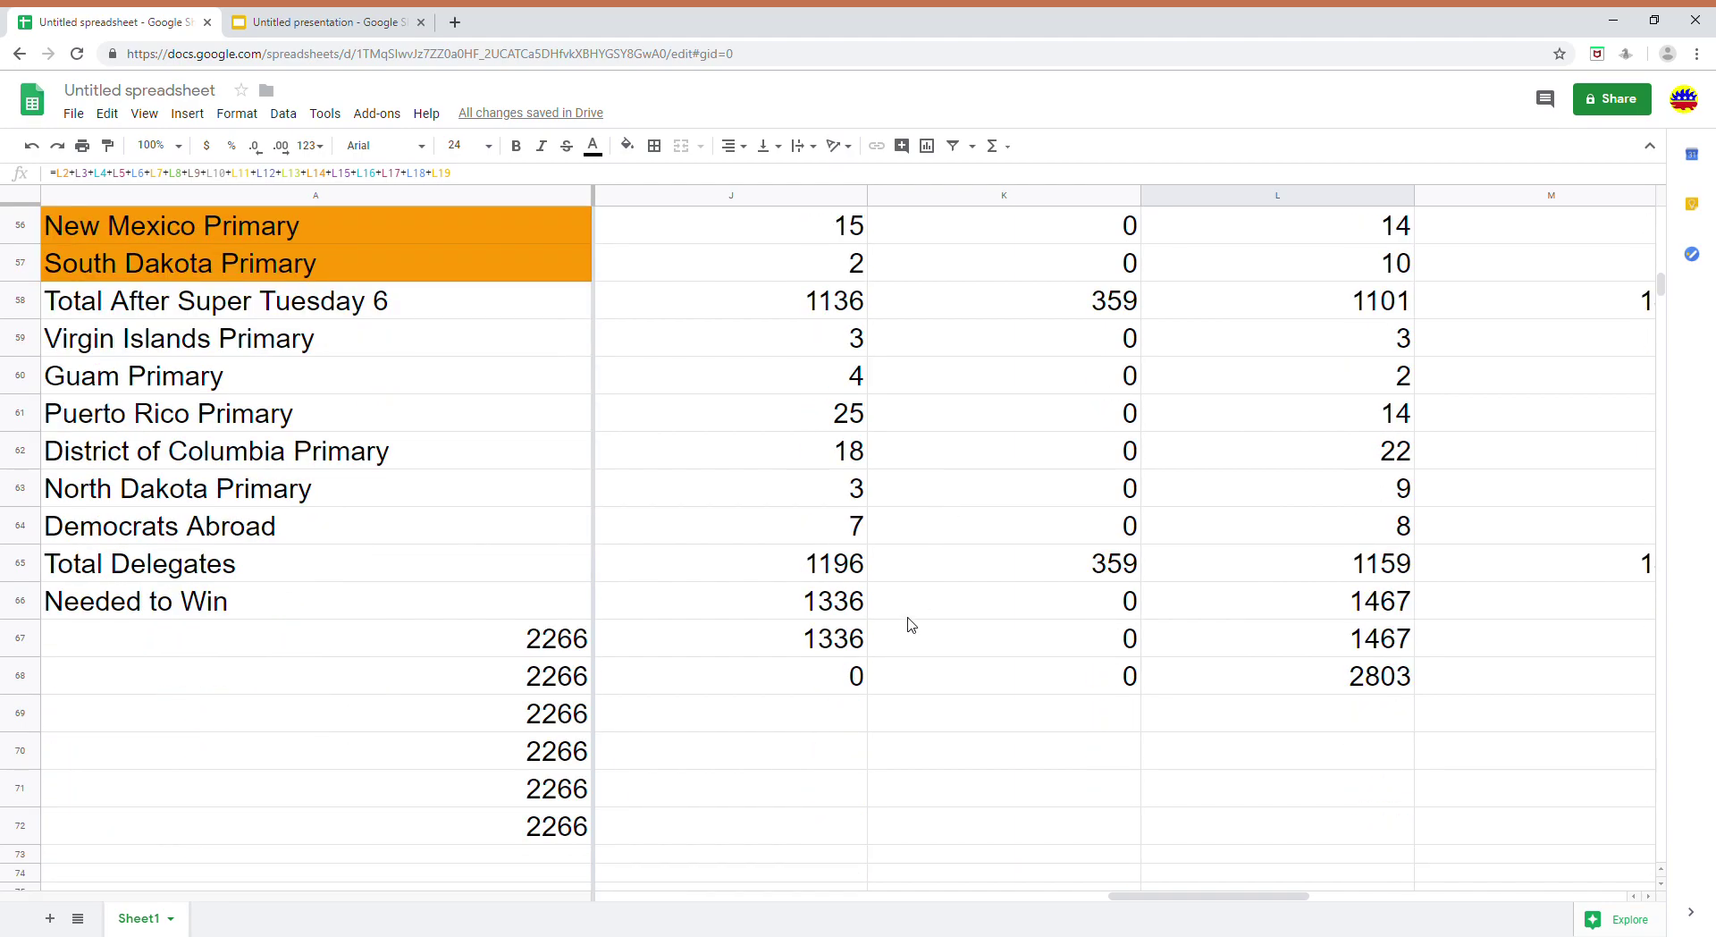
pyautogui.scroll(3, 913, 626)
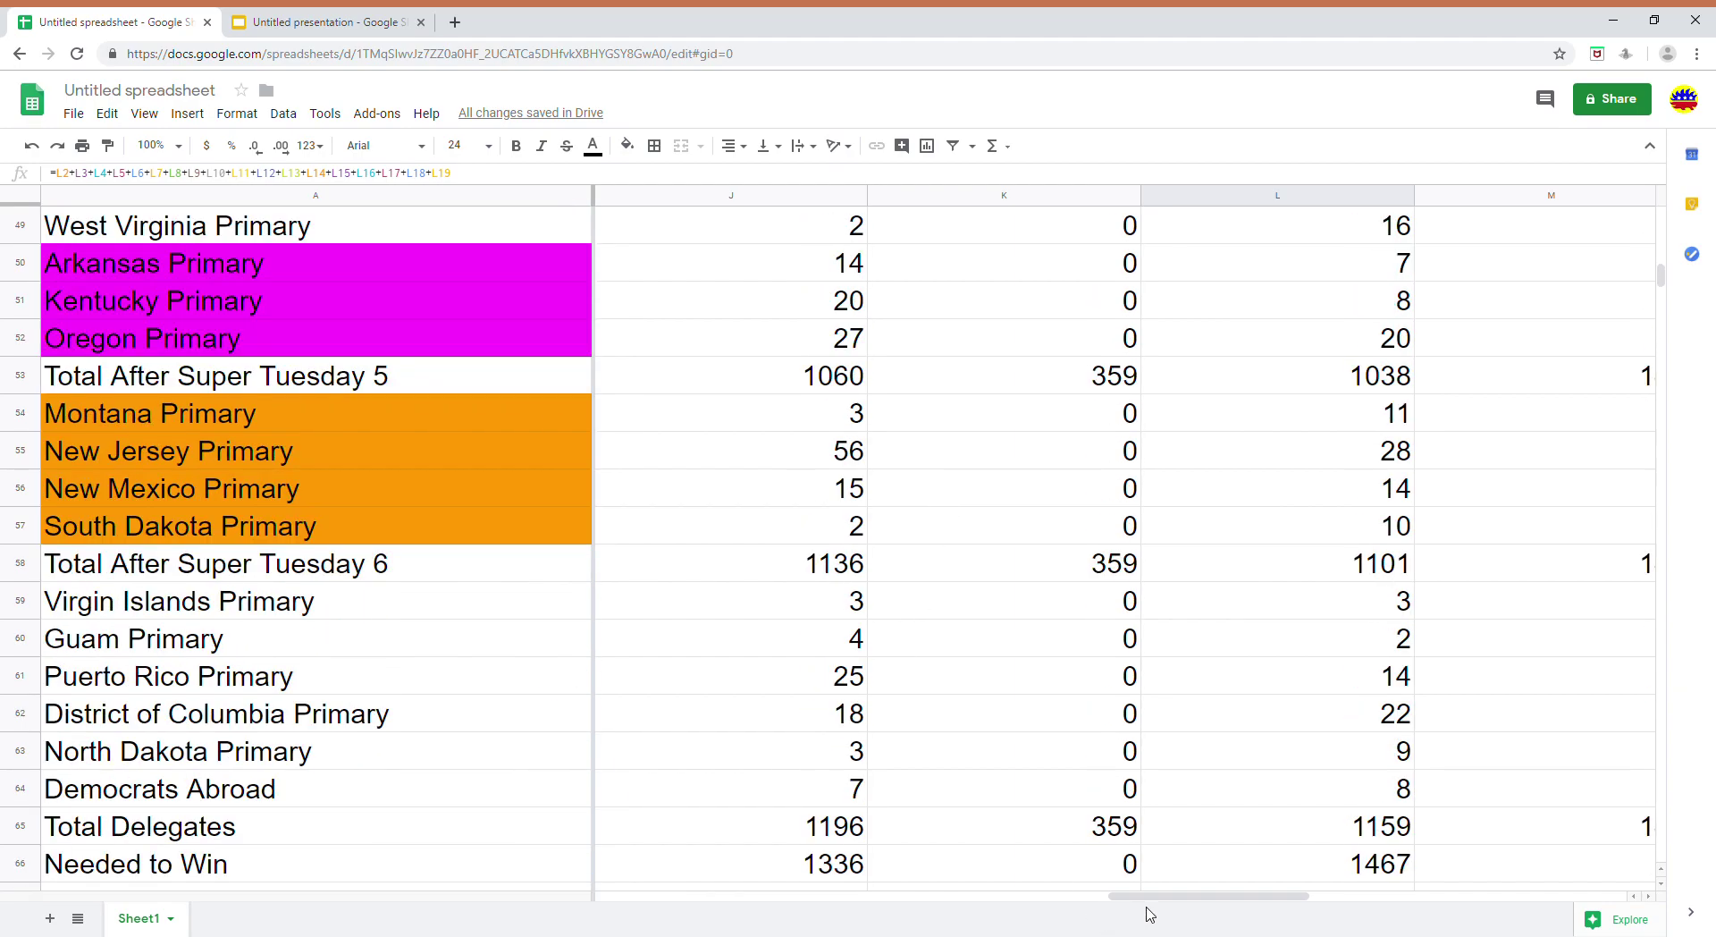
pyautogui.scroll(3, 1140, 894)
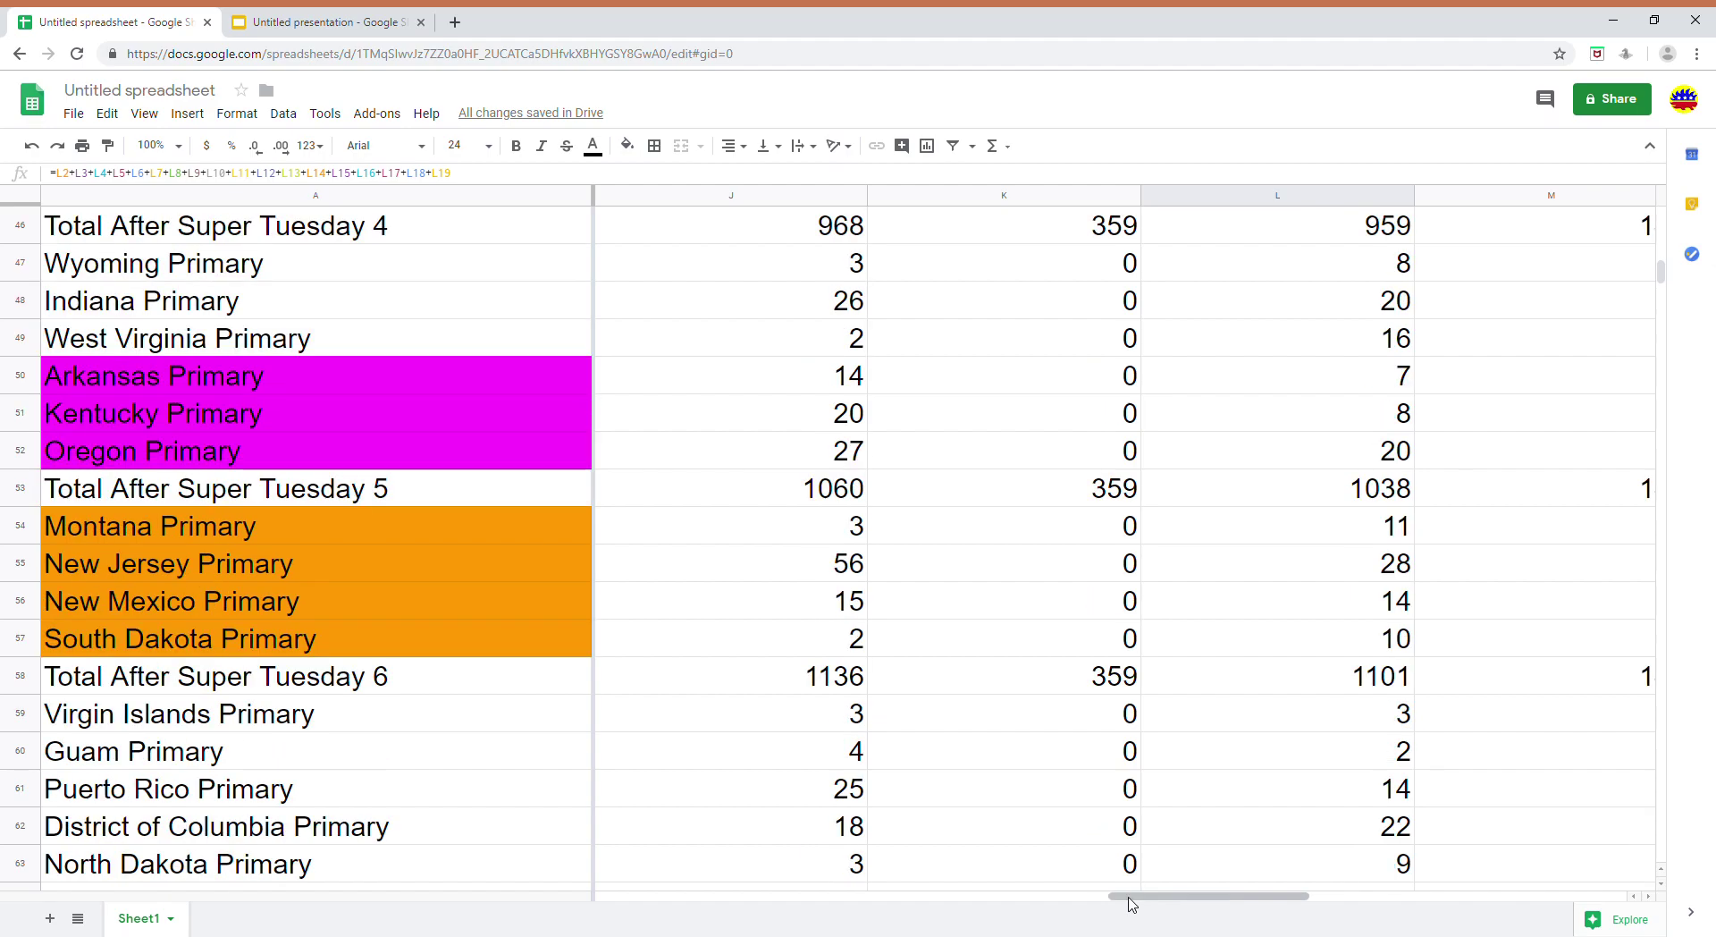
pyautogui.scroll(-2, 1117, 550)
# Step: Check the overall delegate total and the Needed to Win figure in the Total Delegates column
pyautogui.moveTo(1131, 910); pyautogui.dragTo(846, 889)
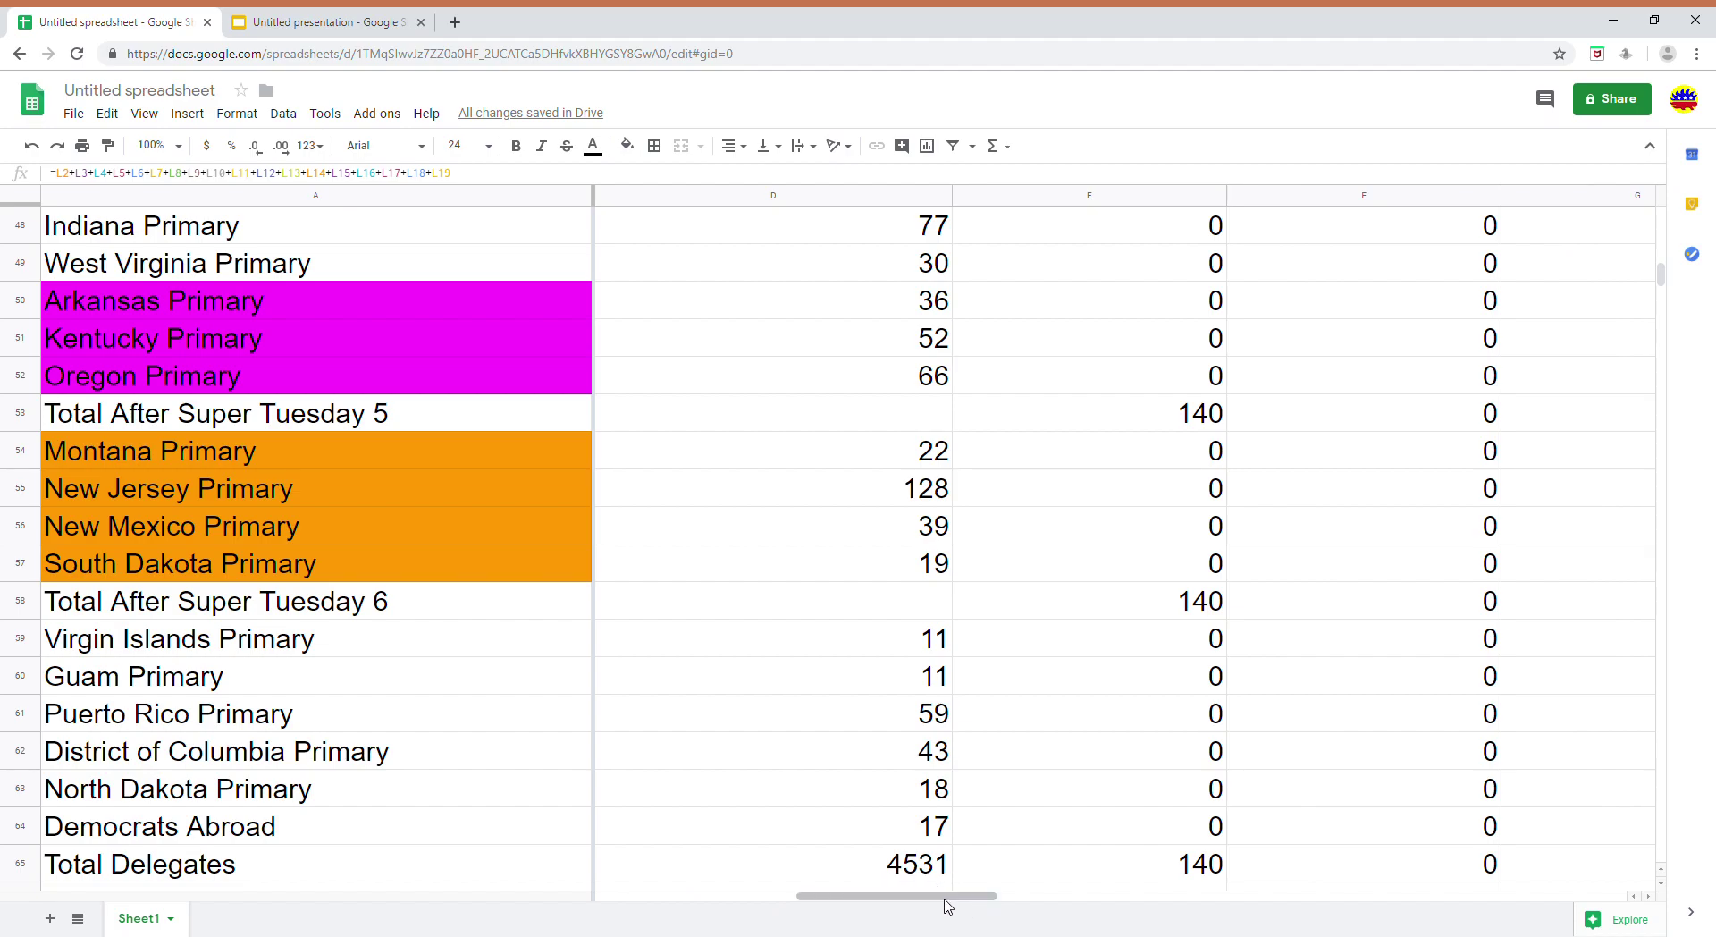
pyautogui.scroll(-1, 964, 809)
pyautogui.scroll(-1, 968, 800)
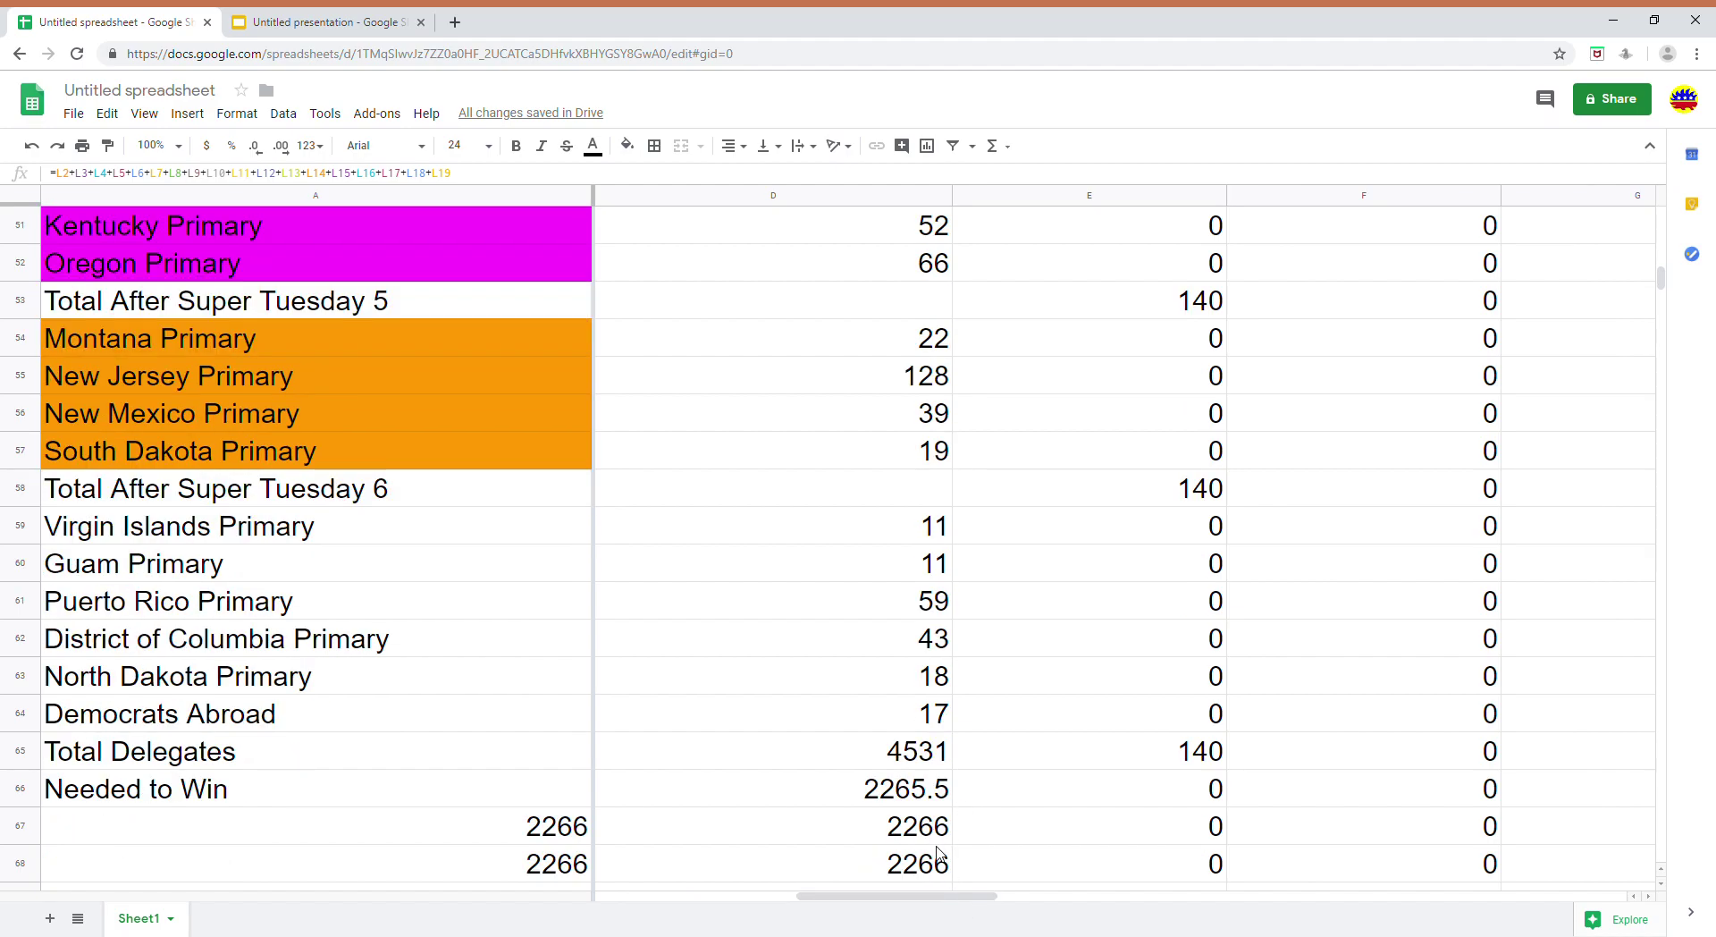
# Step: Compare the Total Delegates and Needed to Win rows, including the rows beneath them, for Harris, Sanders, Warren and Biden
pyautogui.moveTo(953, 899); pyautogui.dragTo(1183, 895)
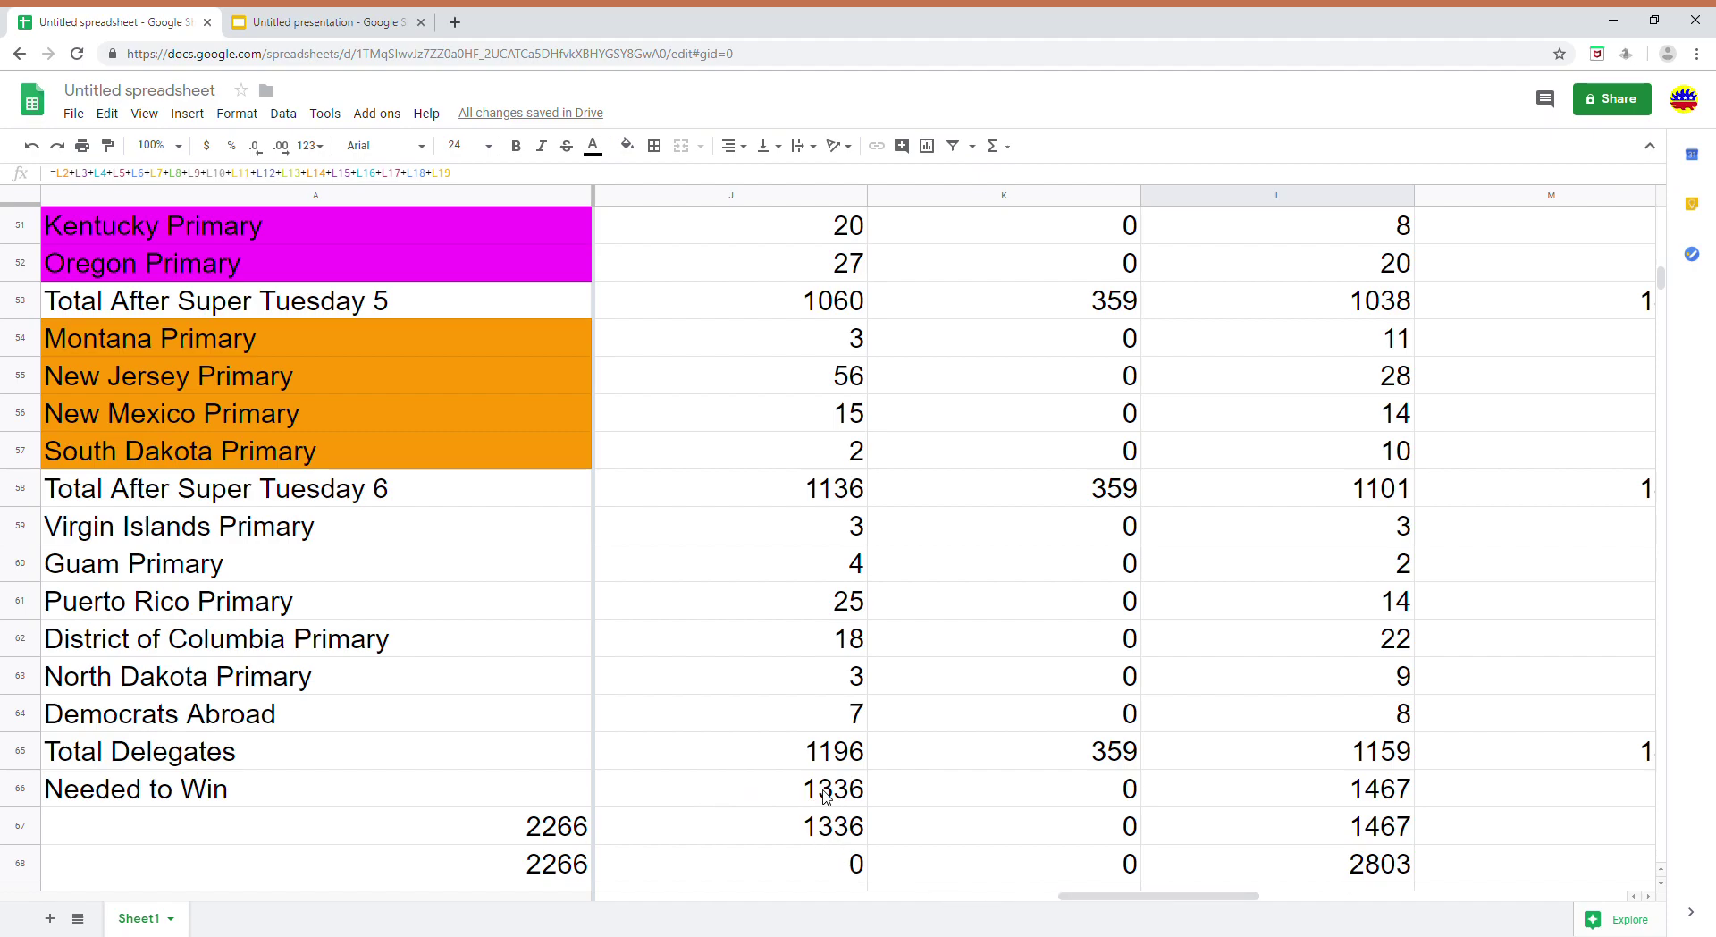
pyautogui.moveTo(1069, 897); pyautogui.dragTo(1203, 901)
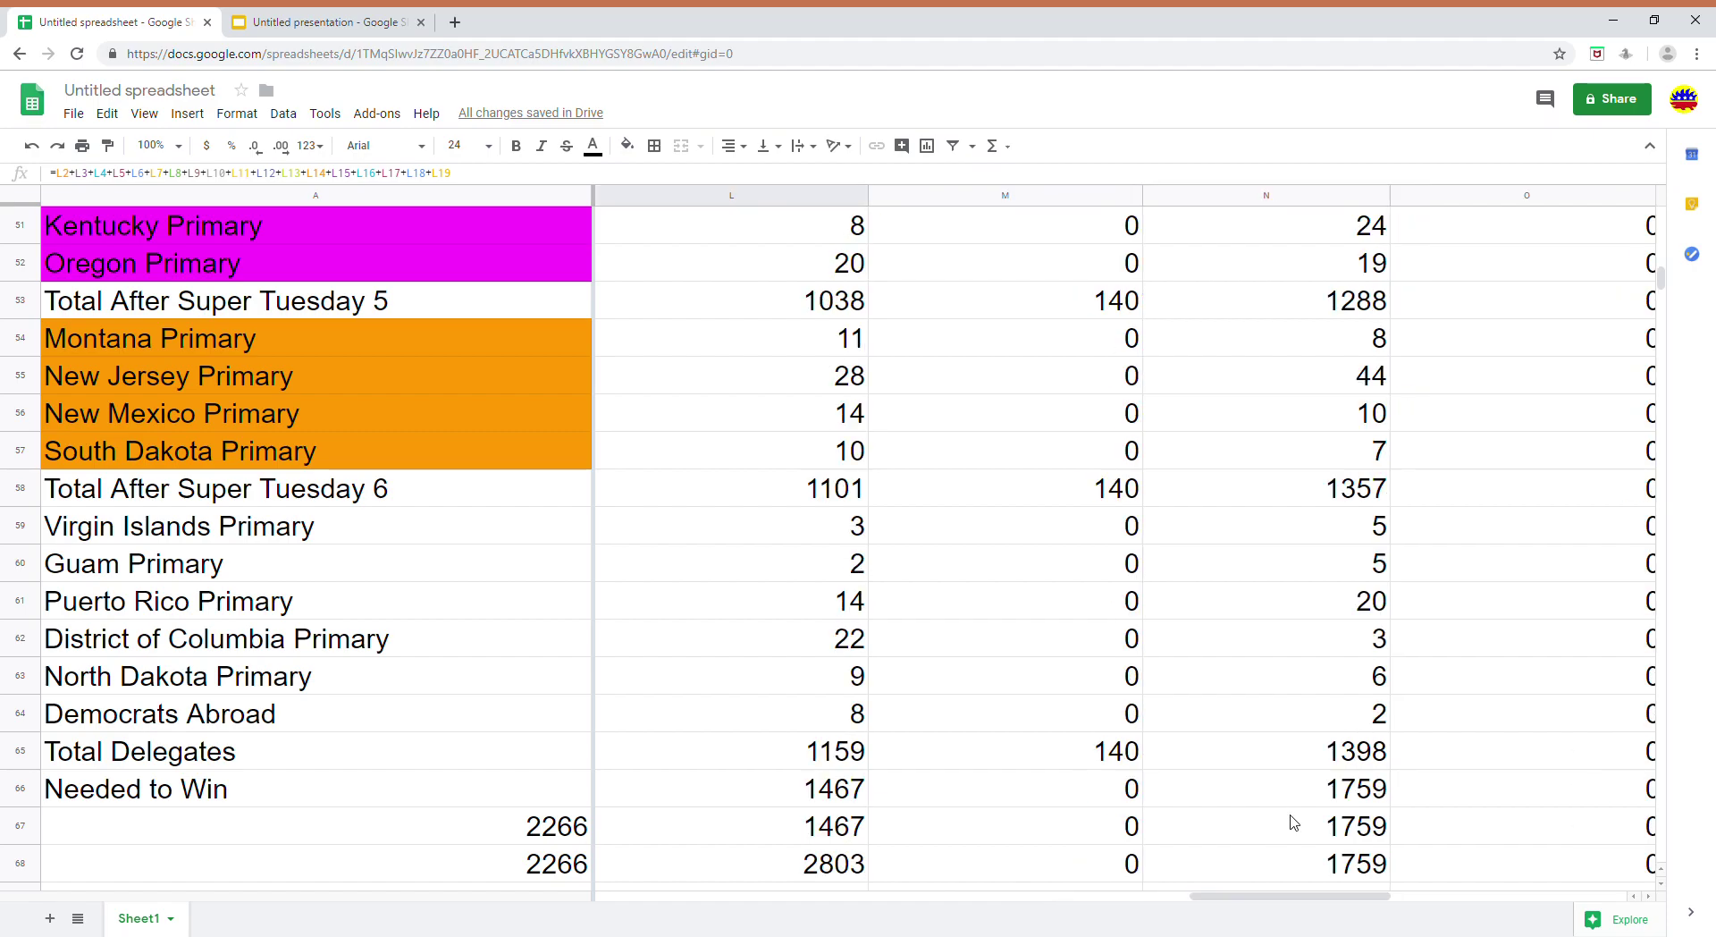
pyautogui.moveTo(1345, 896); pyautogui.dragTo(1232, 883)
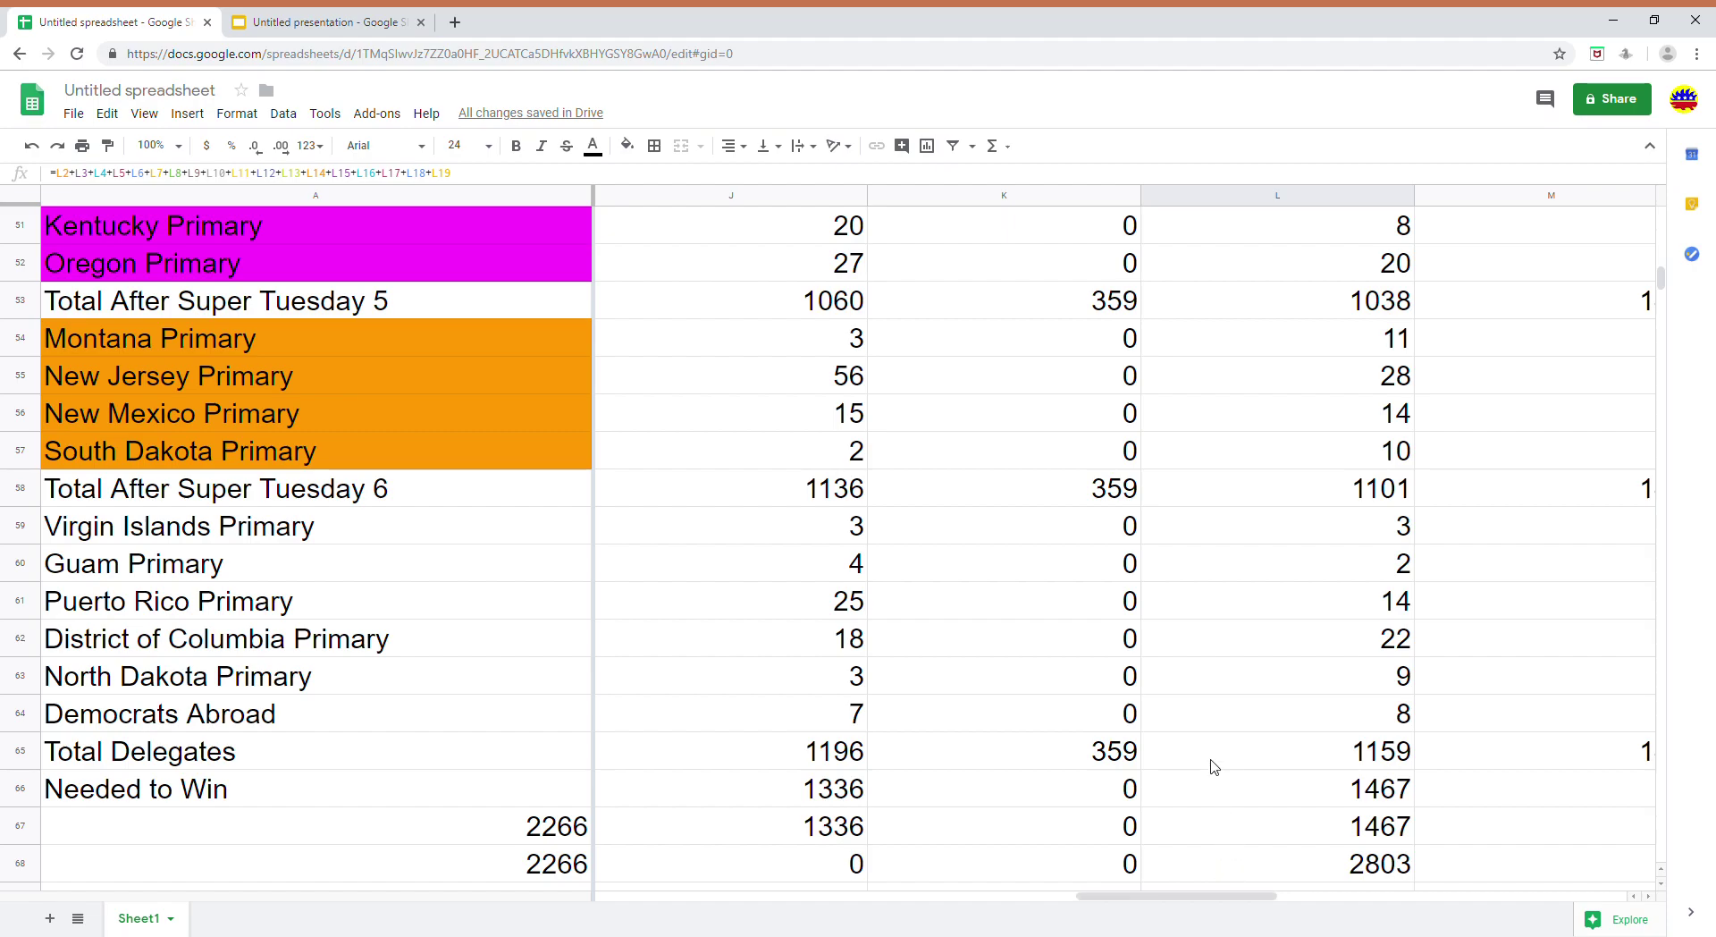
pyautogui.scroll(-3, 1211, 769)
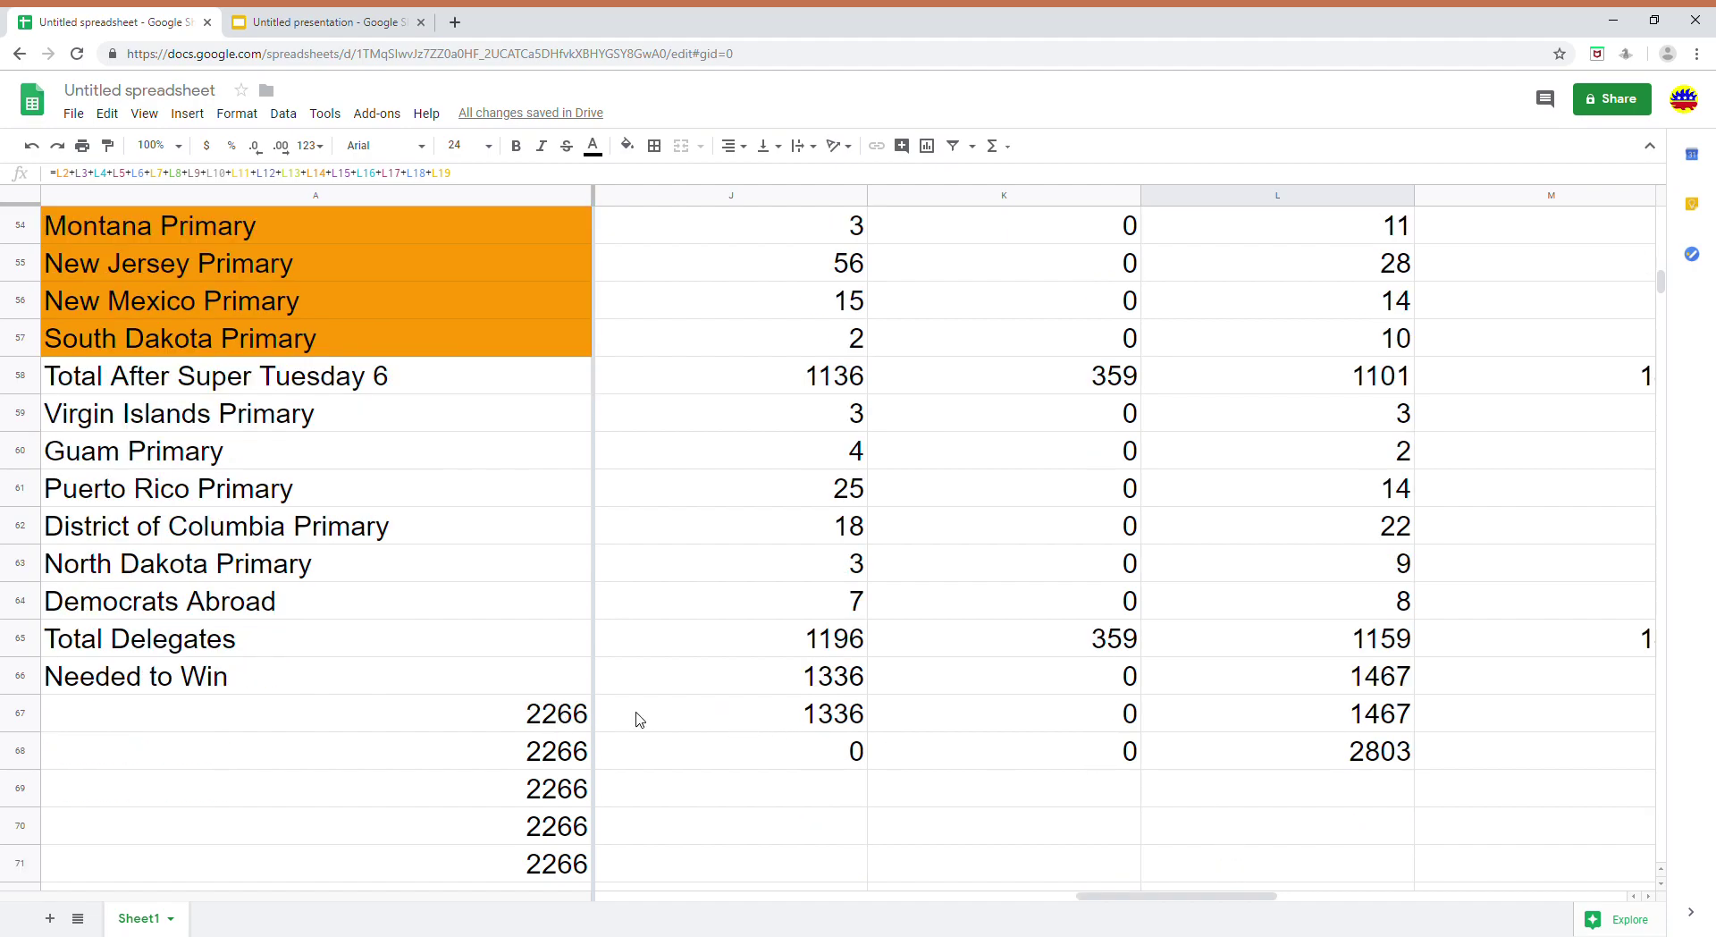
pyautogui.moveTo(1137, 895)
pyautogui.mouseDown()
pyautogui.moveTo(1430, 903)
pyautogui.moveTo(1157, 903)
pyautogui.mouseUp()
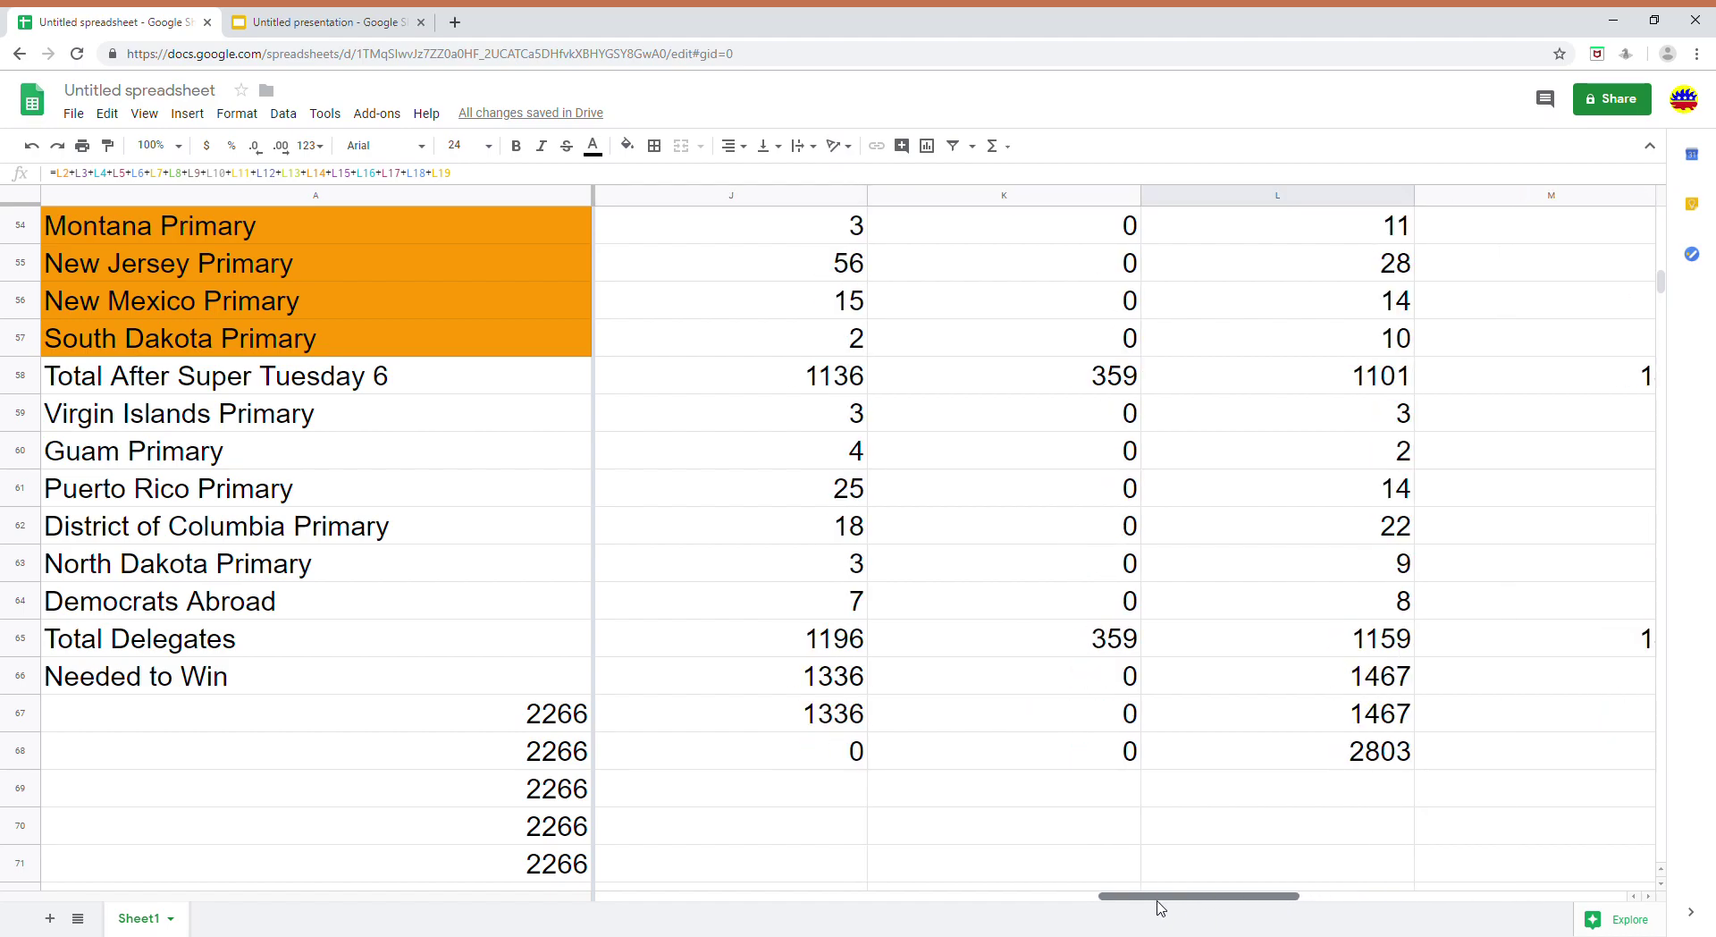
pyautogui.scroll(-1, 1063, 742)
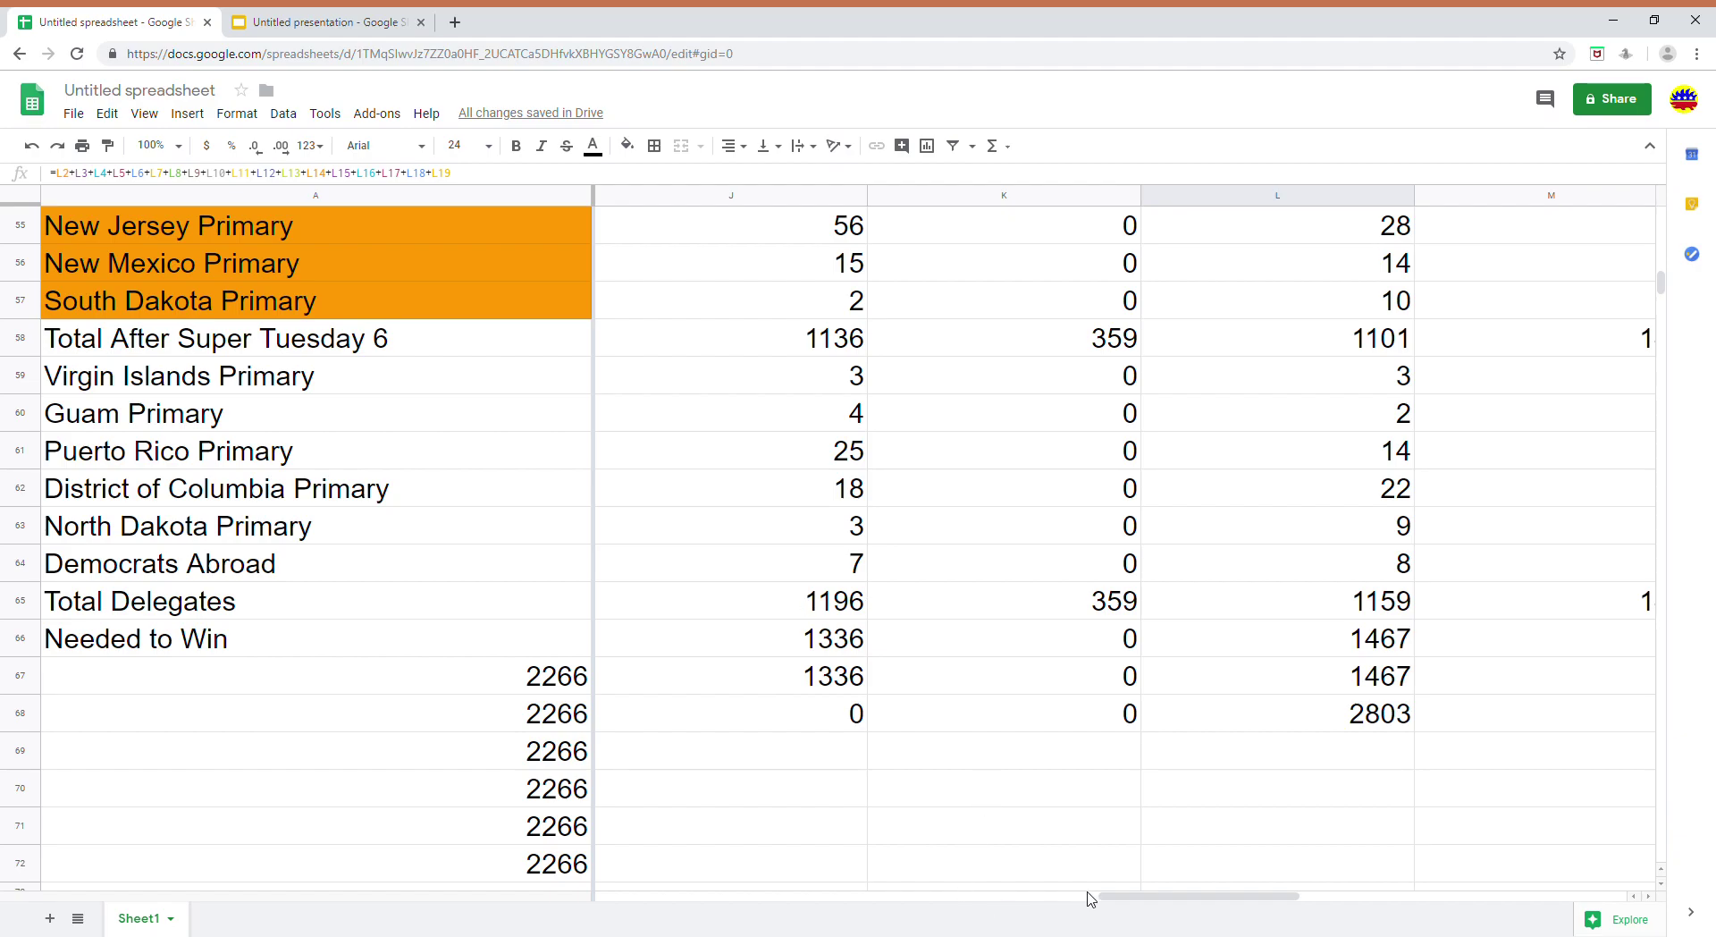
pyautogui.moveTo(1107, 896); pyautogui.dragTo(1202, 895)
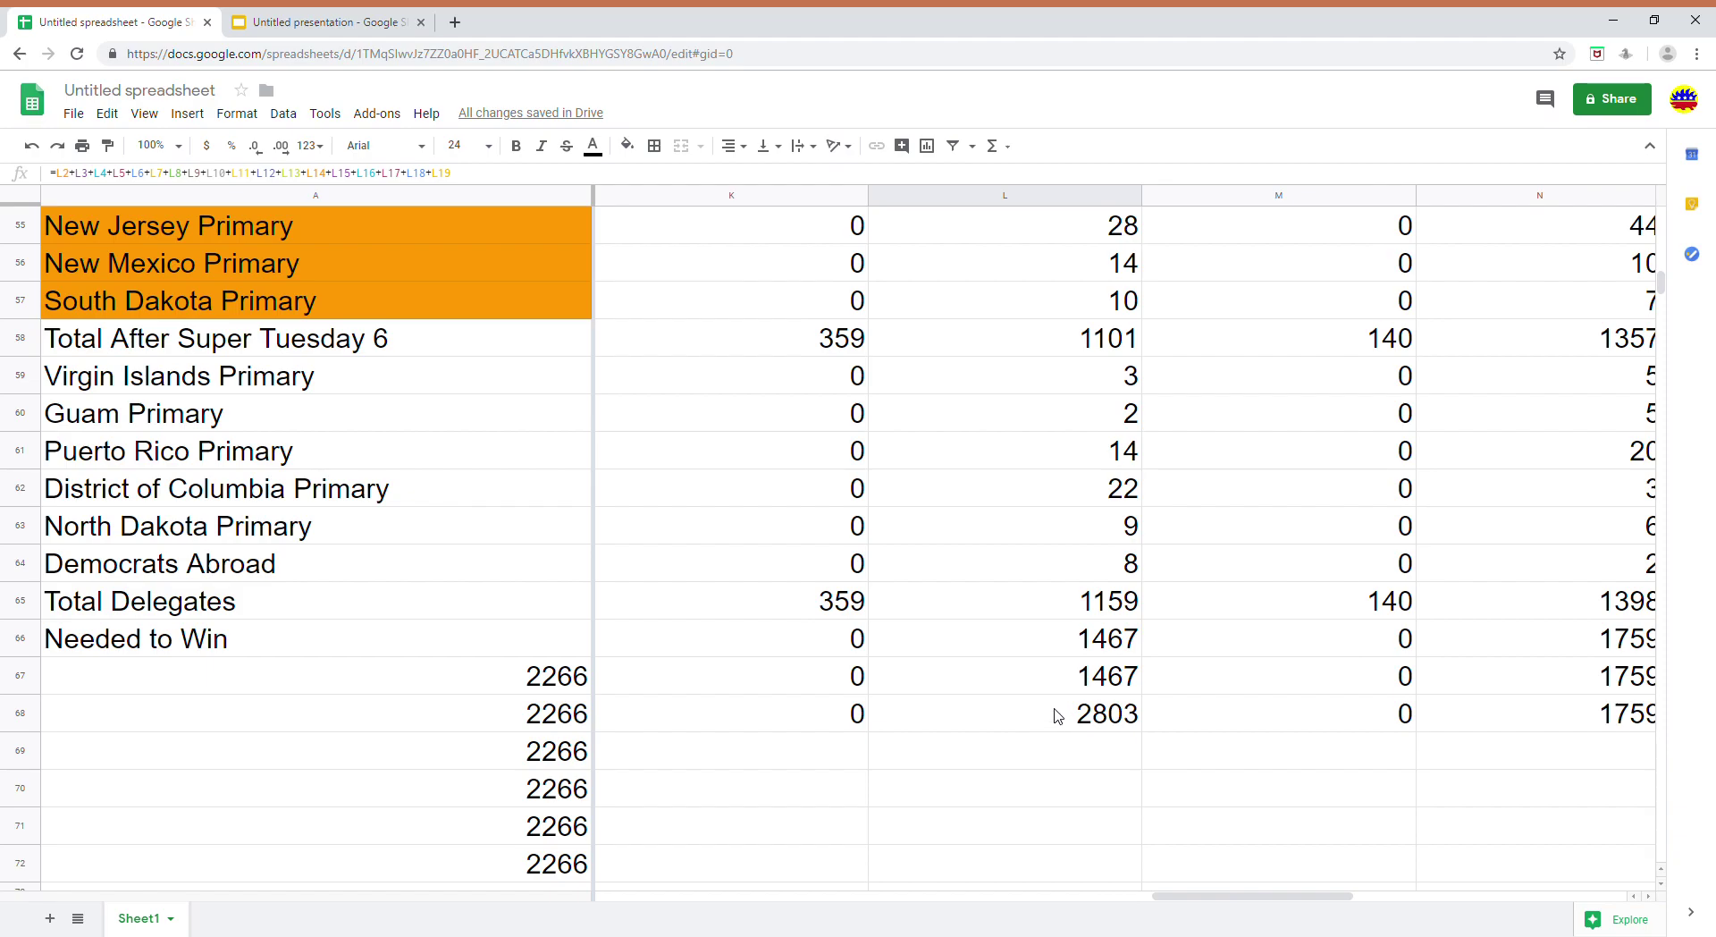
pyautogui.scroll(-1, 1092, 825)
pyautogui.moveTo(1262, 885); pyautogui.dragTo(1321, 896)
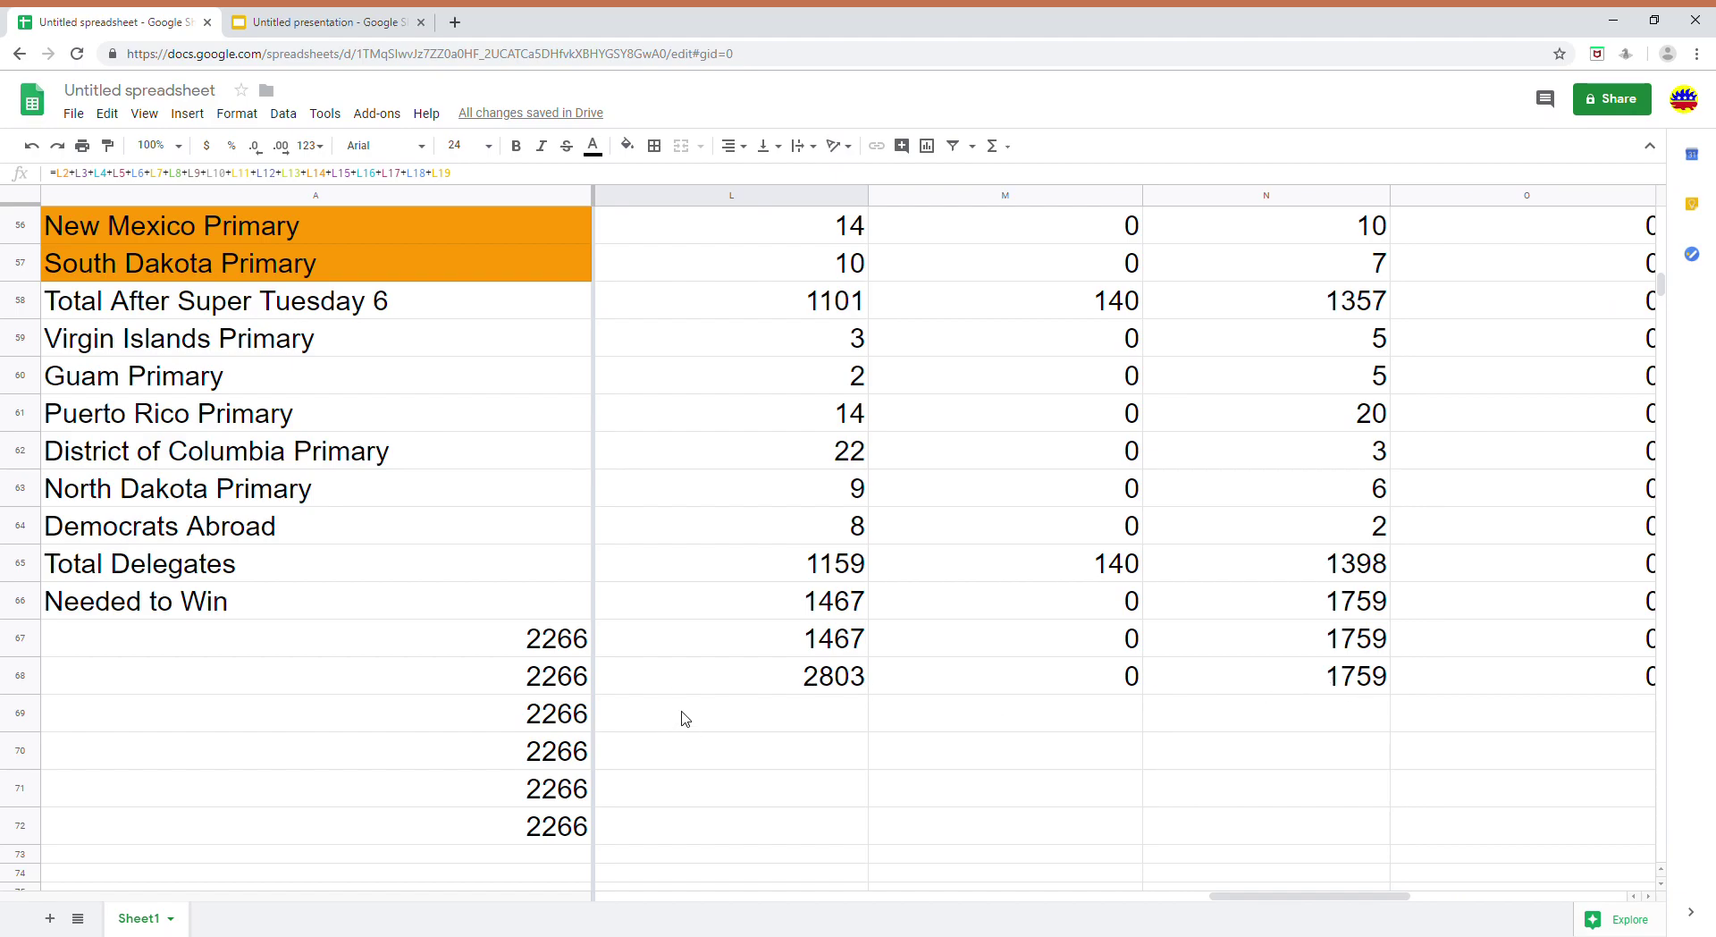
# Step: Look at the U.S. state map in the Google Slides presentation, and return to the candidate headers in the Google Sheets spreadsheet
pyautogui.click(390, 19)
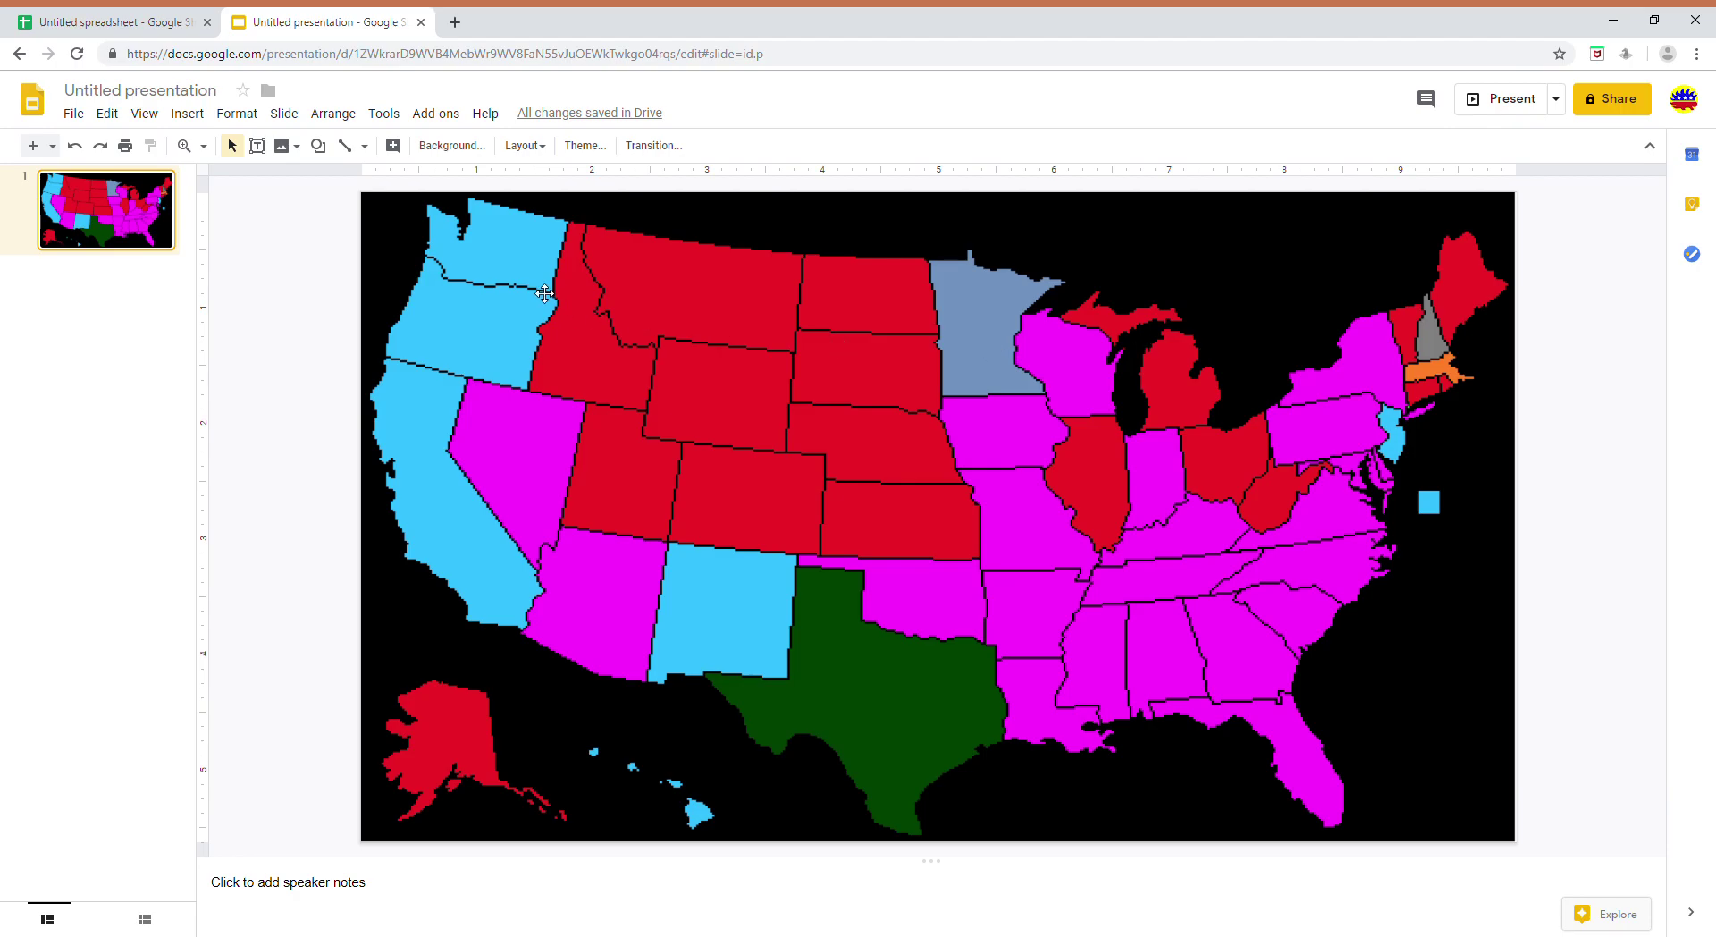
pyautogui.click(203, 11)
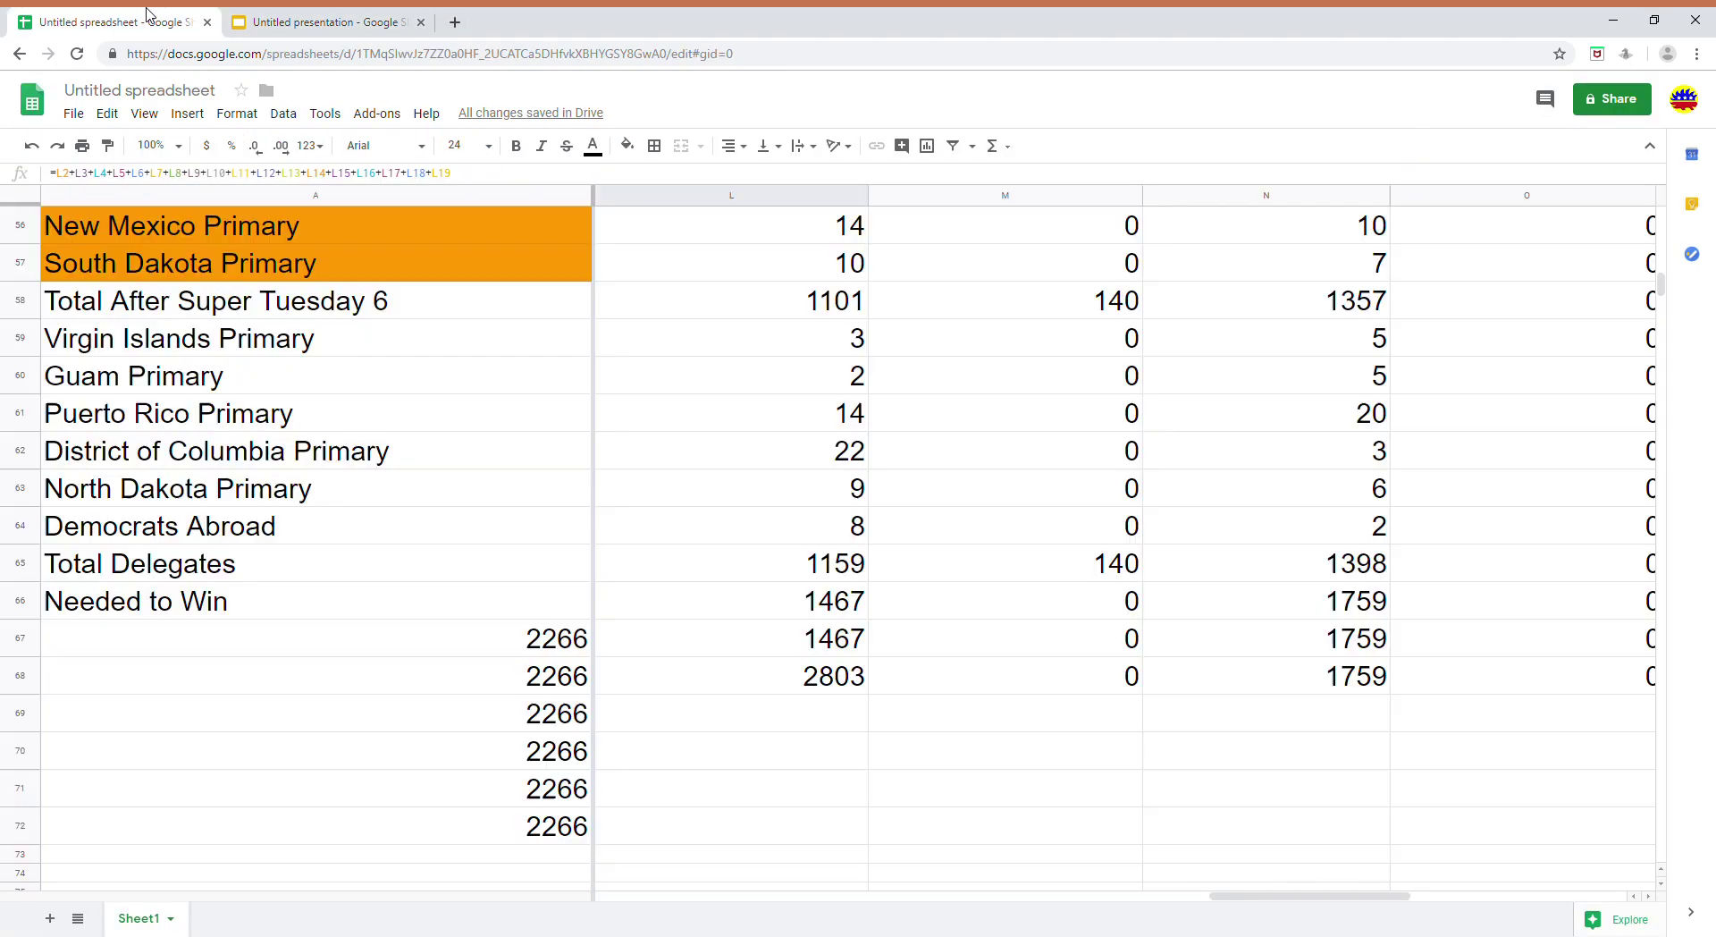
pyautogui.scroll(8, 1076, 750)
pyautogui.scroll(15, 1078, 751)
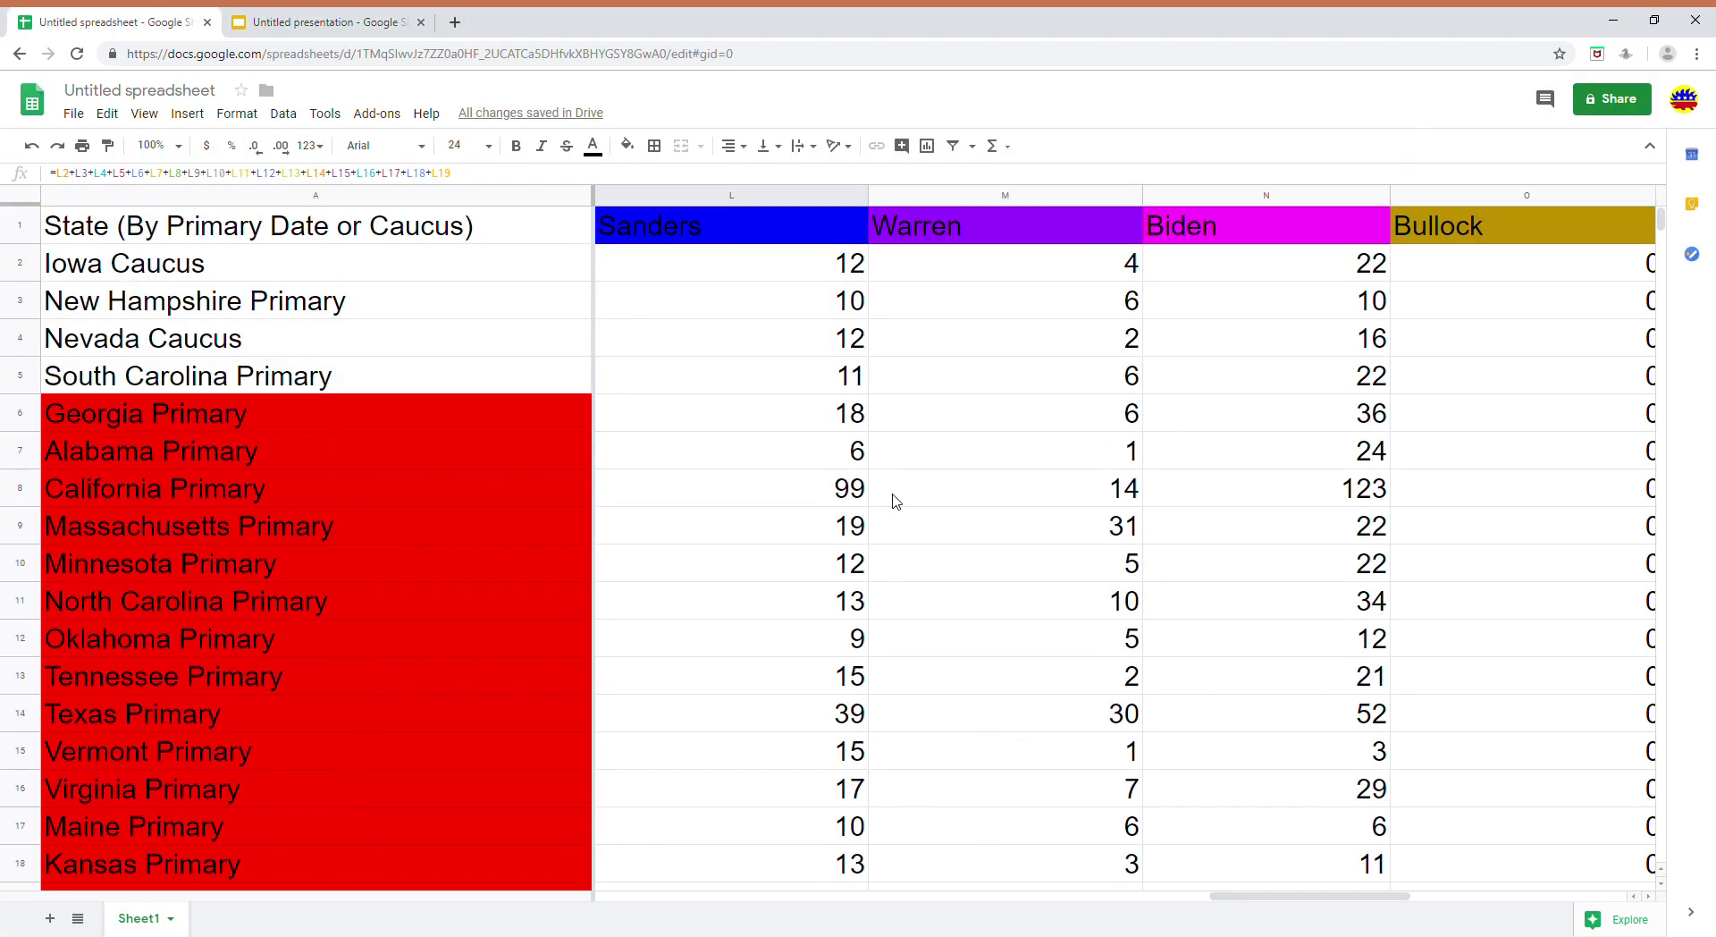
# Step: Examine the California Primary delegate counts for Sanders and Harris
pyautogui.click(776, 488)
pyautogui.moveTo(1215, 896); pyautogui.dragTo(1117, 896)
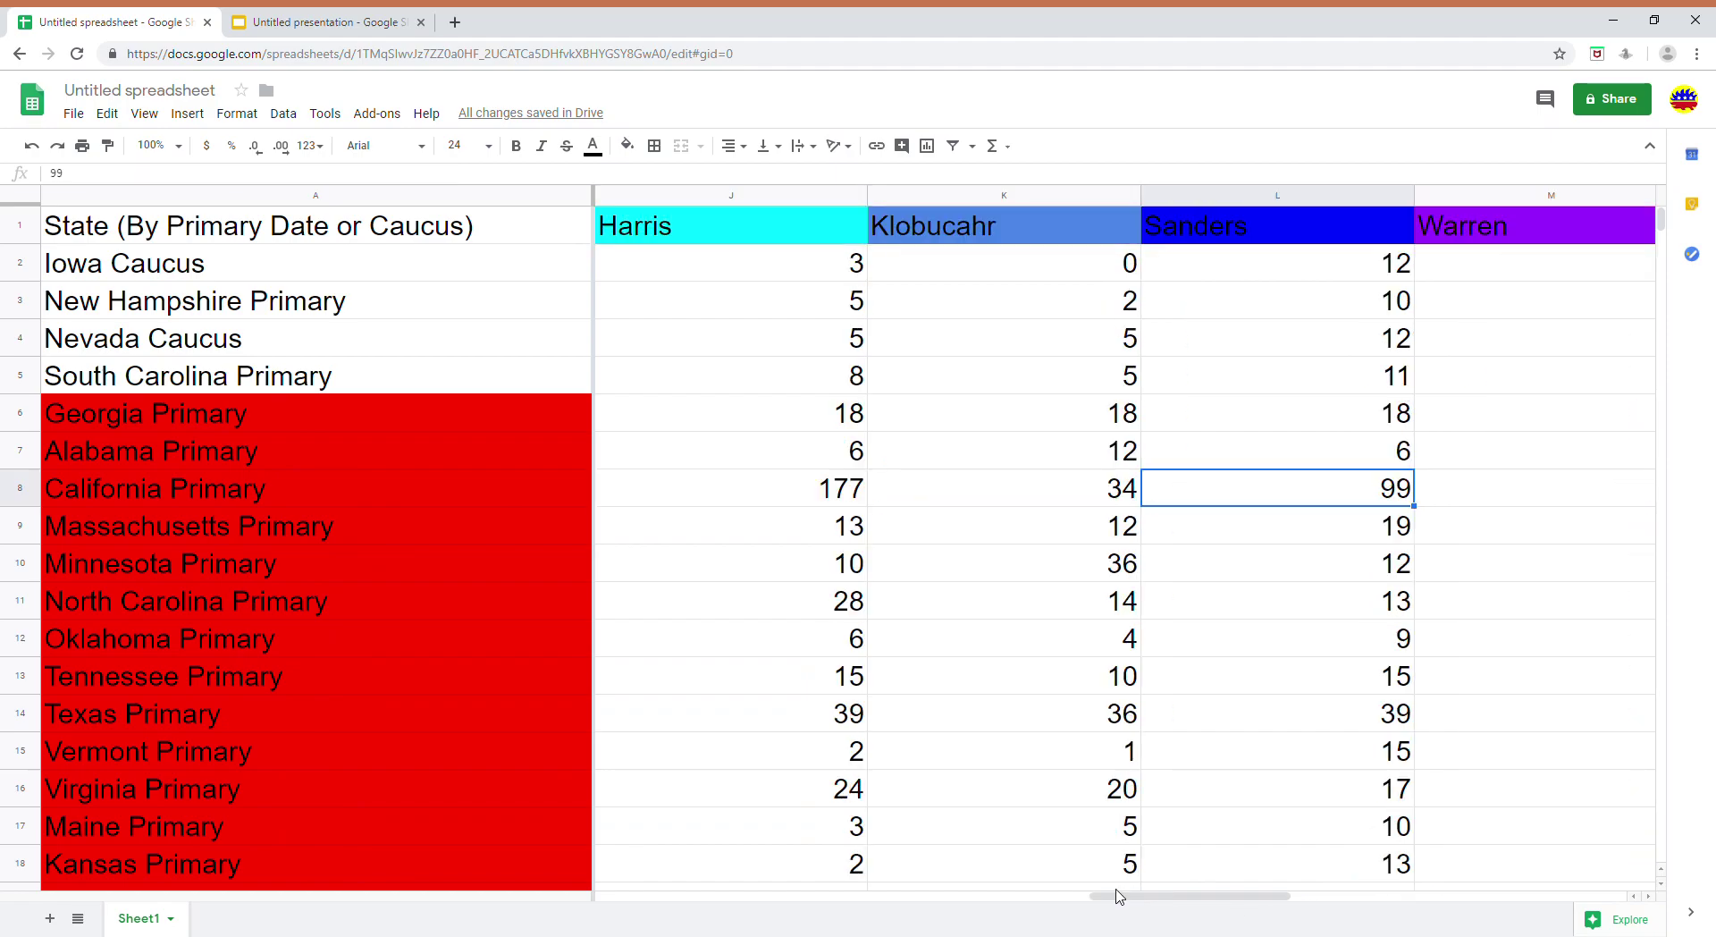
pyautogui.click(805, 492)
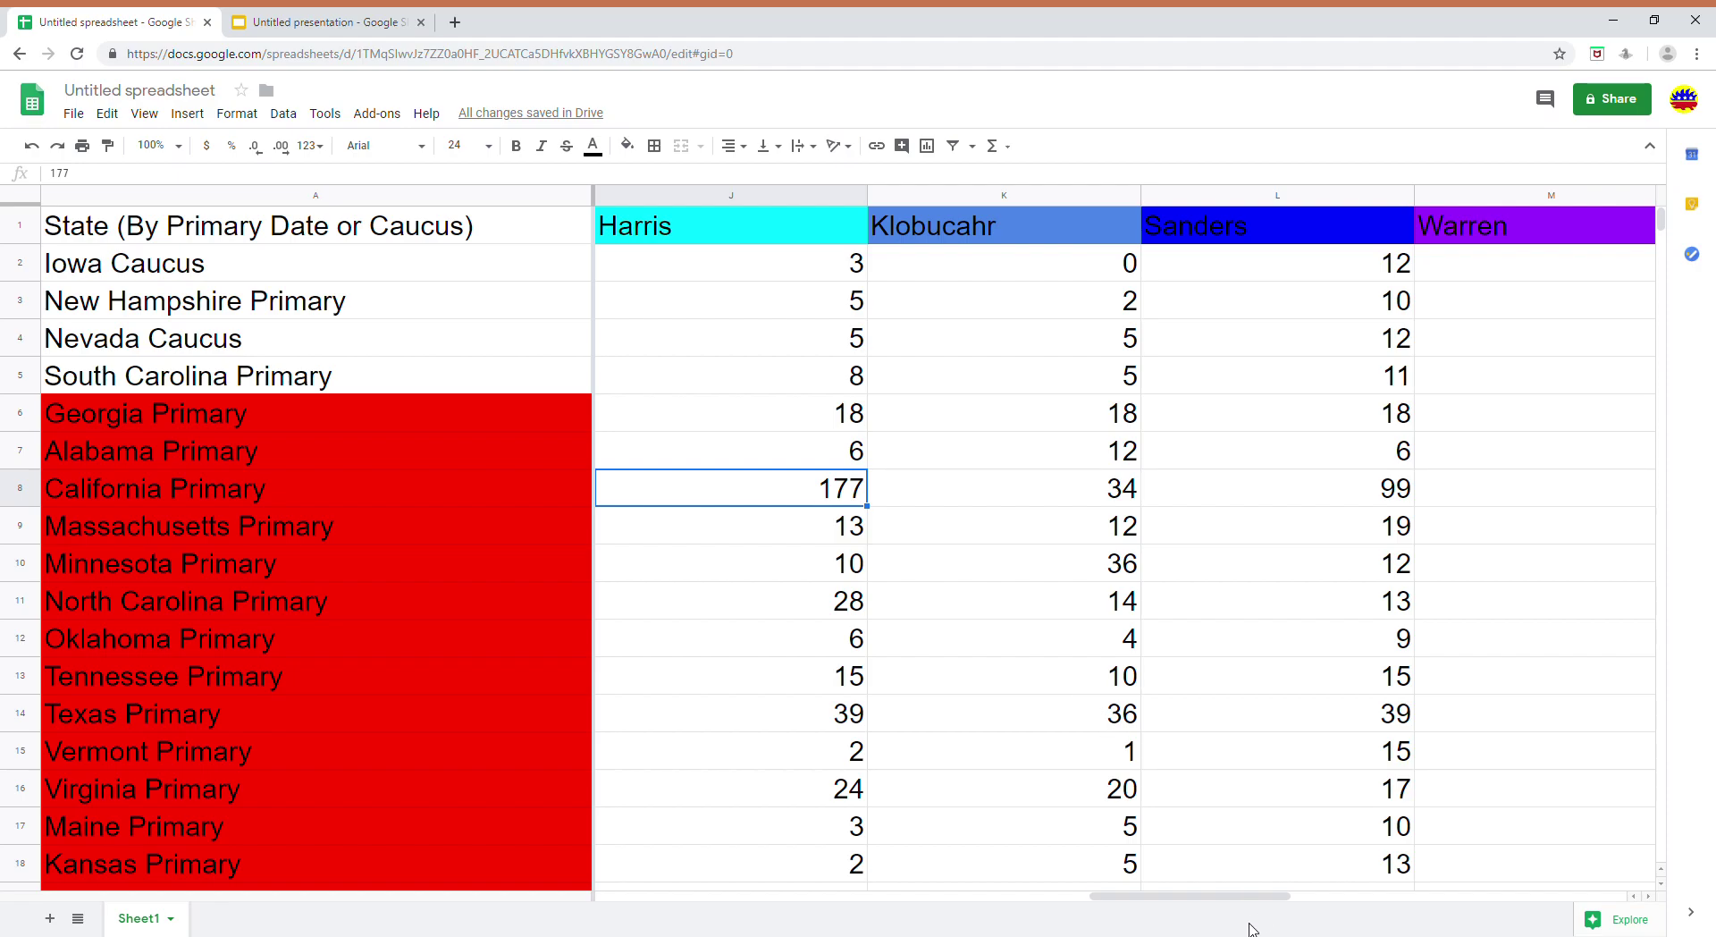
pyautogui.moveTo(1198, 897); pyautogui.dragTo(1141, 873)
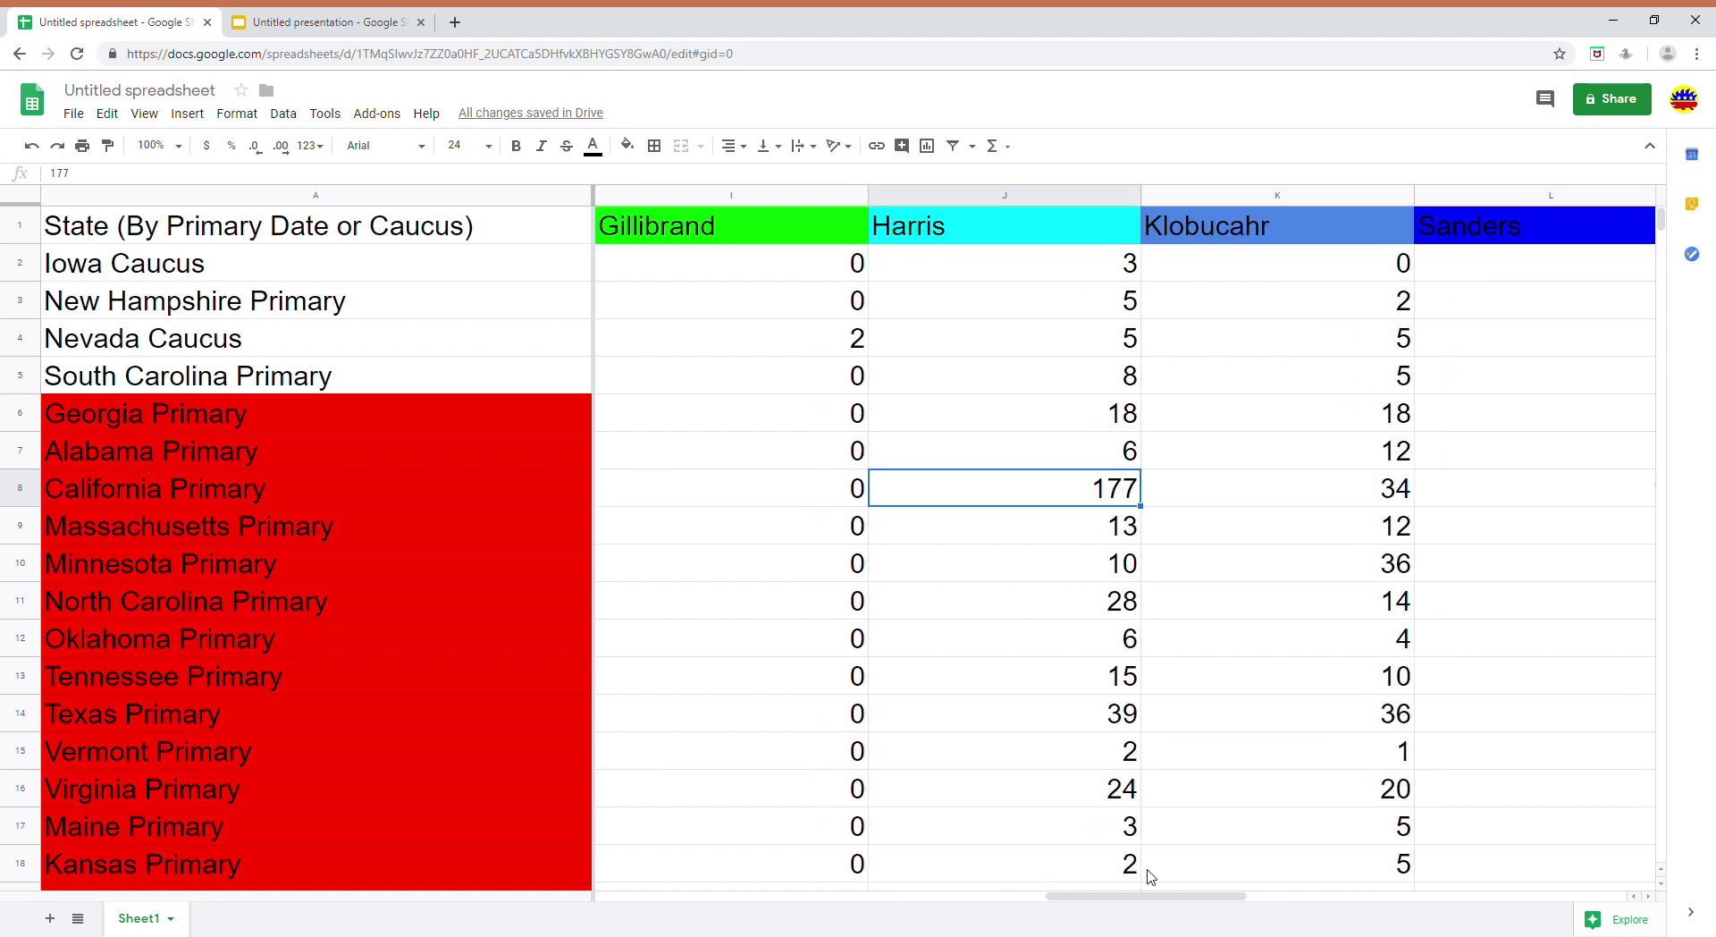
# Step: Switch to the Google Slides presentation to view the colored U.S. state map
pyautogui.click(327, 27)
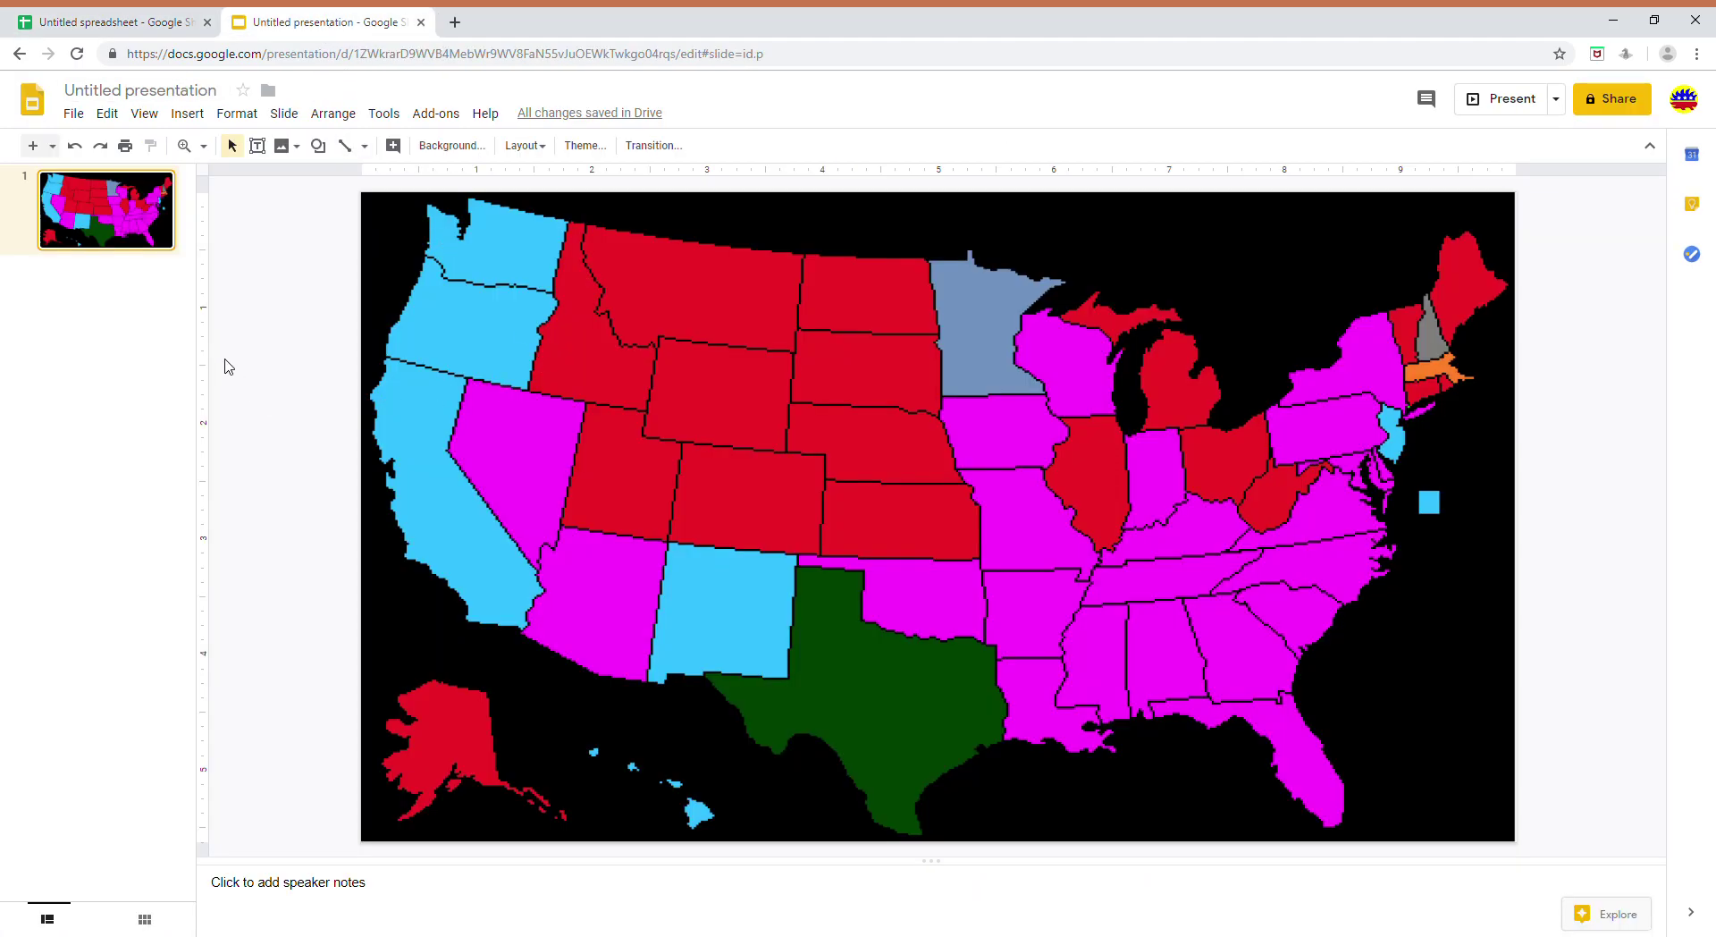